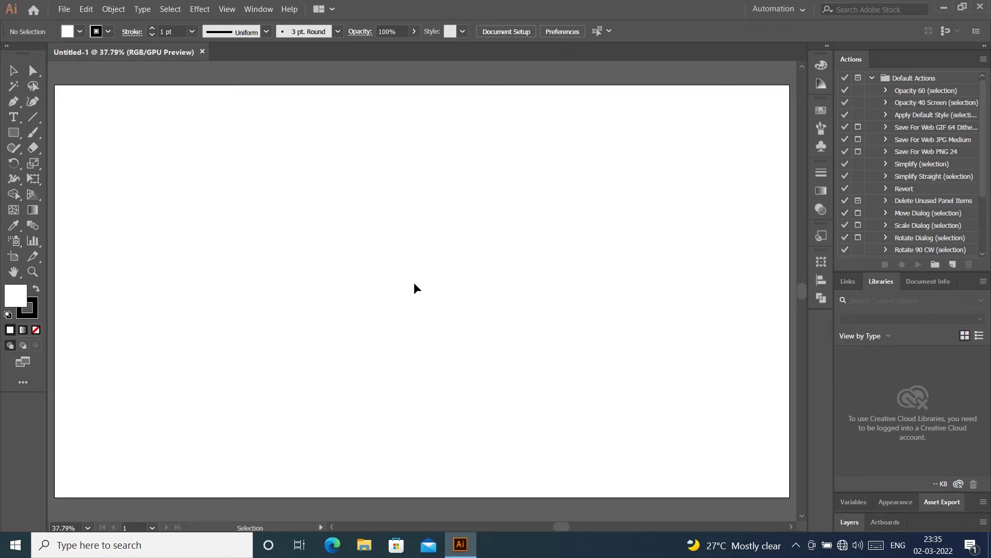
# Step: Draw a rectangle near the page centre, resize it slightly, and round its corners a little
pyautogui.click(13, 133)
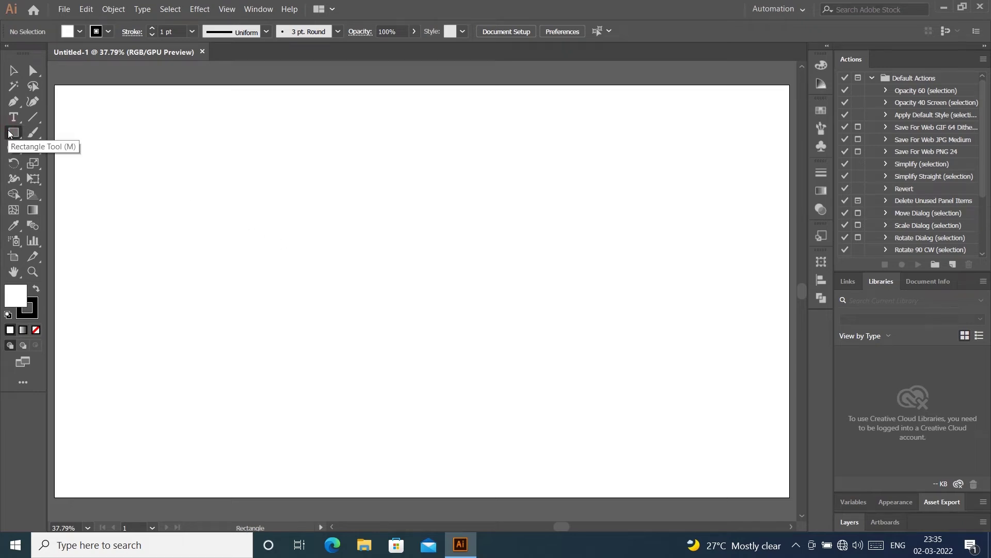
pyautogui.moveTo(290, 207); pyautogui.dragTo(547, 358)
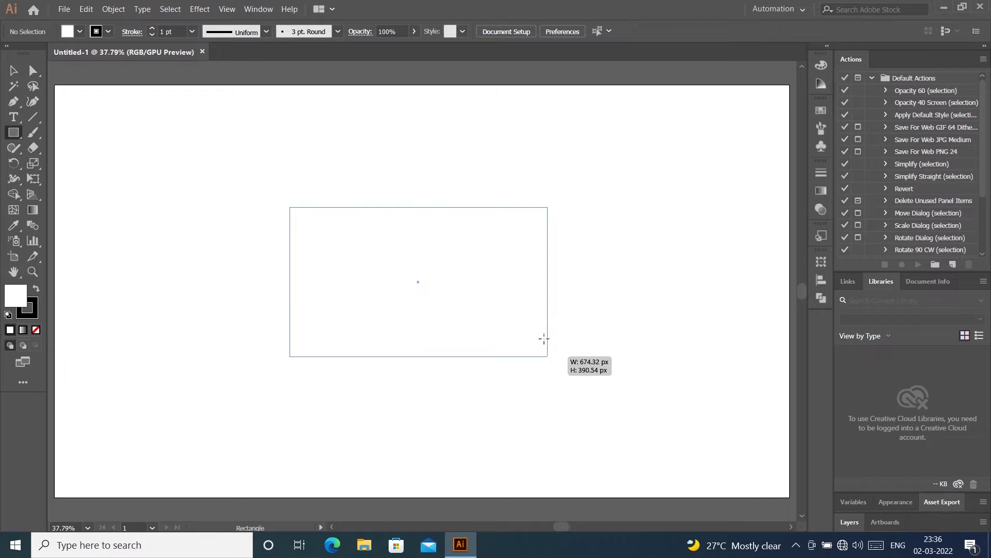
pyautogui.moveTo(547, 358); pyautogui.dragTo(509, 336)
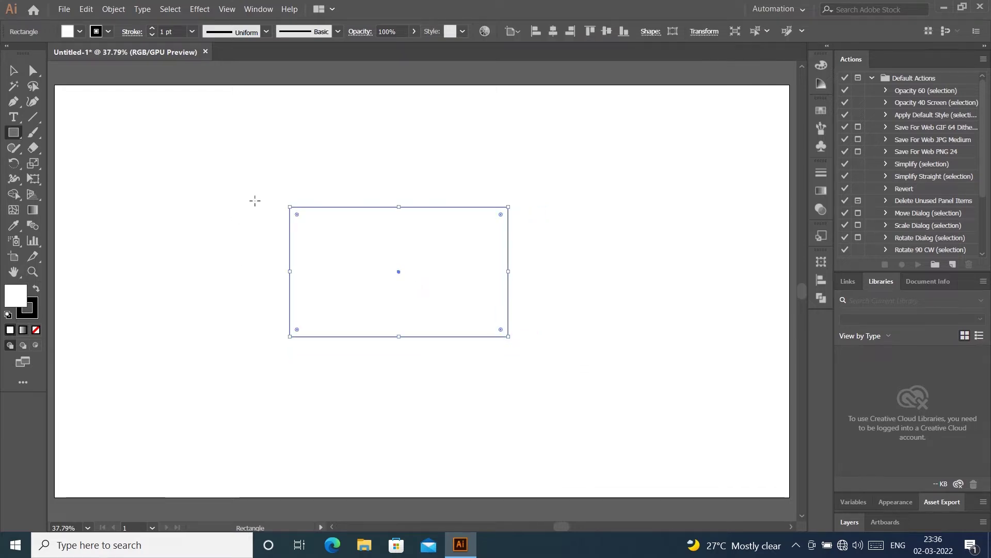
pyautogui.moveTo(297, 215); pyautogui.dragTo(295, 216)
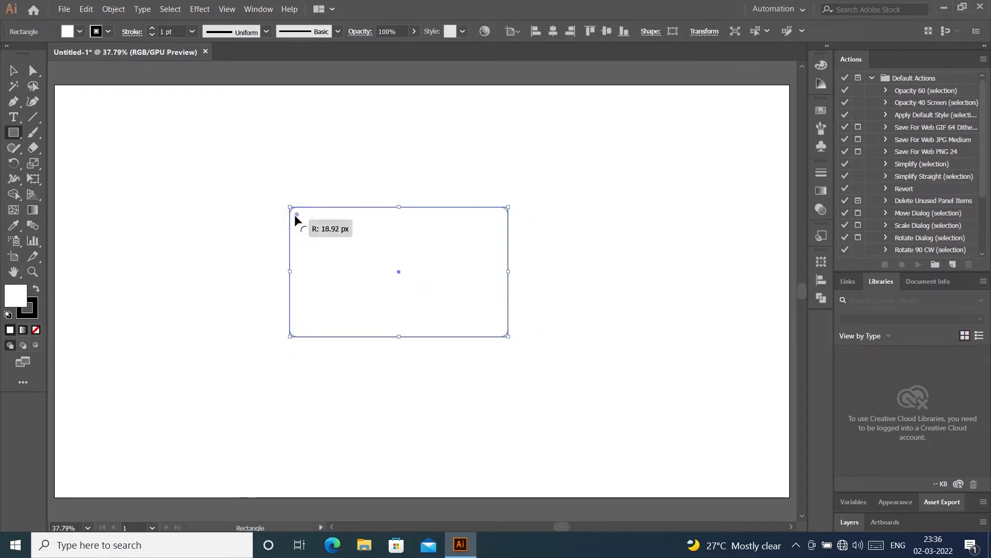
# Step: Fill the rounded rectangle with dusty pink #BA9797
pyautogui.press('v')
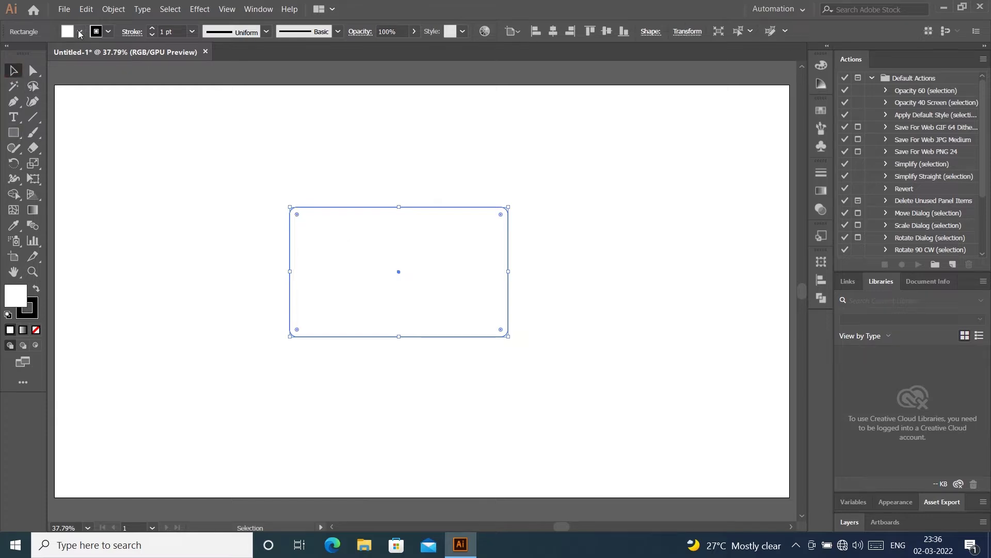
pyautogui.click(80, 32)
pyautogui.click(37, 290)
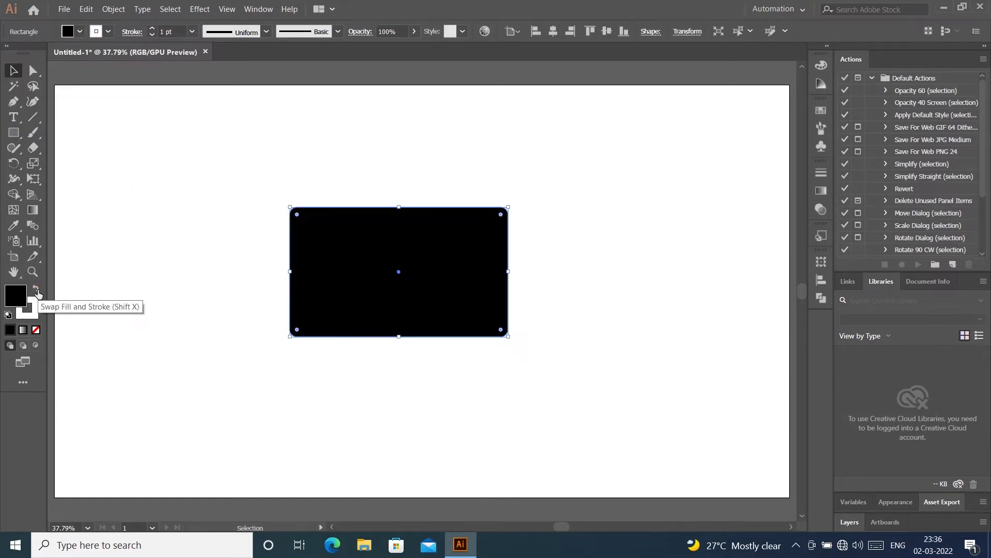
pyautogui.click(36, 290)
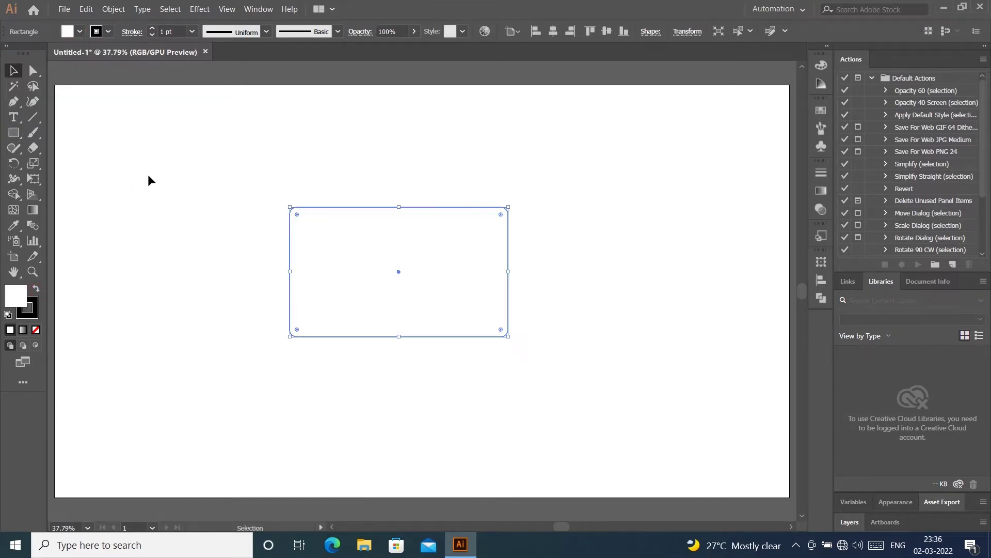
pyautogui.doubleClick(15, 296)
pyautogui.click(359, 228)
pyautogui.click(608, 190)
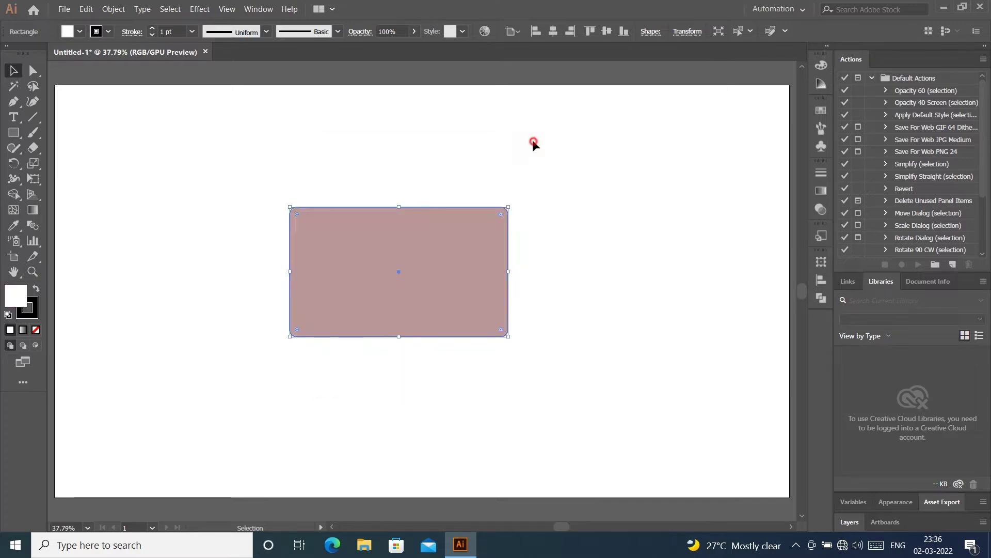
# Step: Create an inset copy of the pink rectangle with Offset Path at about -7 px
pyautogui.click(114, 8)
pyautogui.moveTo(124, 264)
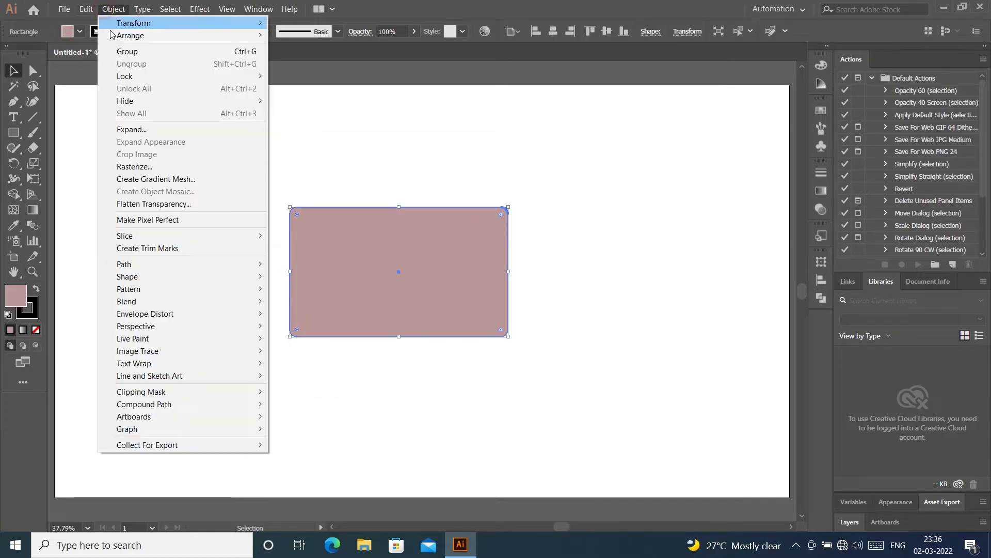
pyautogui.click(305, 305)
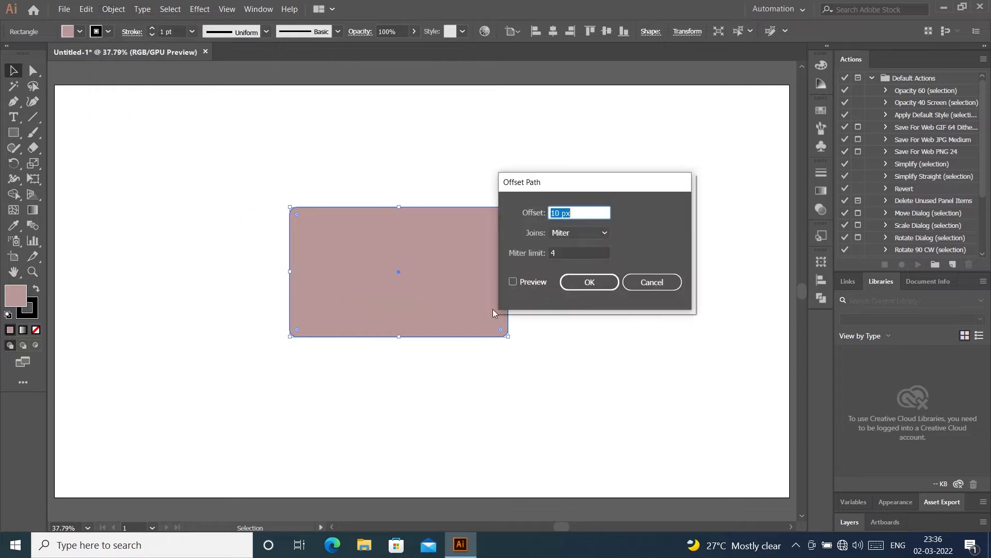
pyautogui.click(513, 281)
pyautogui.moveTo(598, 212); pyautogui.dragTo(547, 208)
pyautogui.write('1')
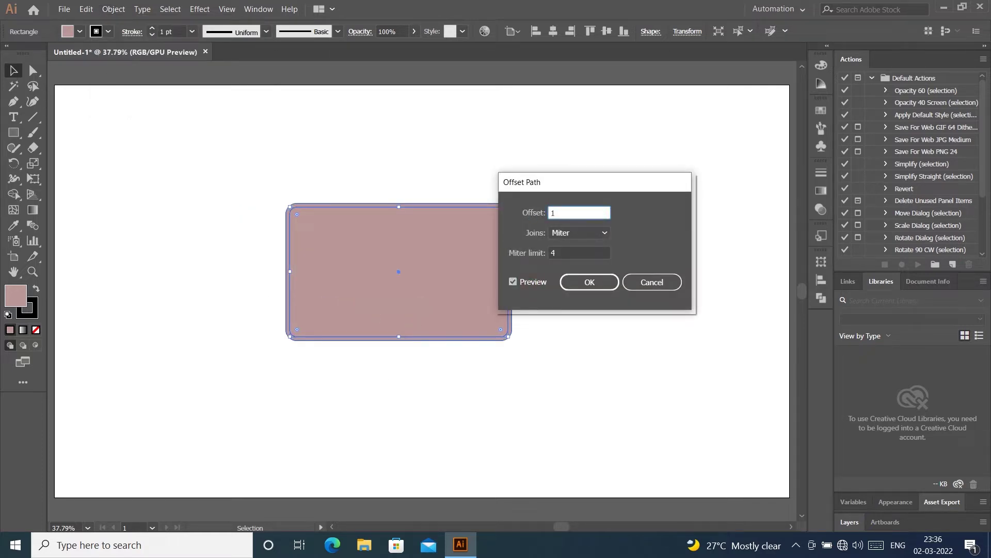
pyautogui.press('BackSpace')
pyautogui.write('5')
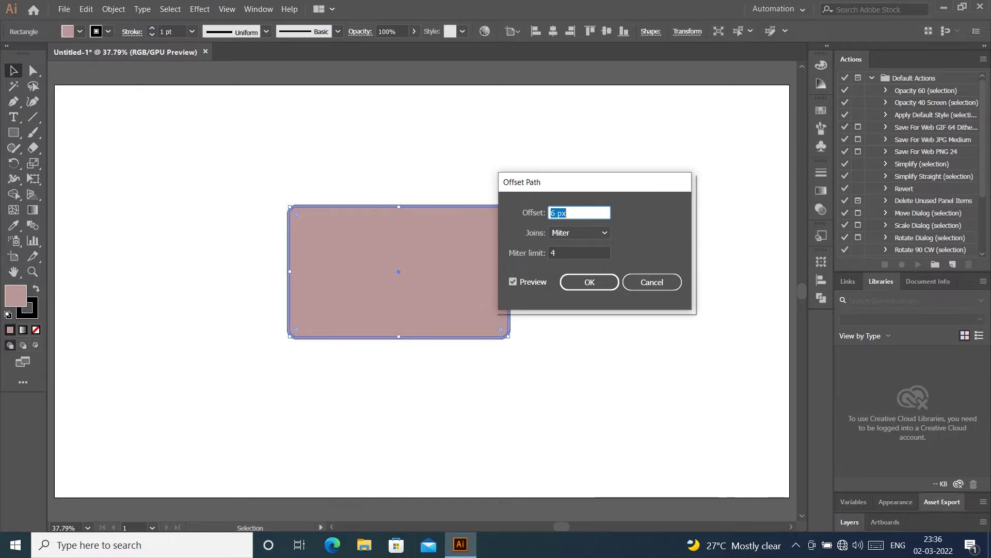
pyautogui.press('Down')
pyautogui.press('Down')
pyautogui.press('Down')
pyautogui.press('Down')
pyautogui.press('Down')
pyautogui.press('Down')
pyautogui.press('Down')
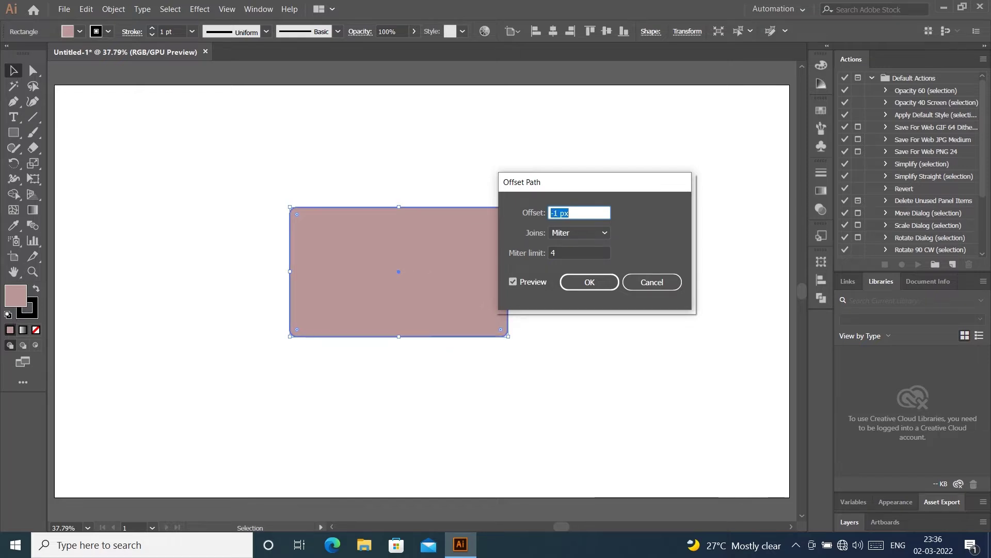
pyautogui.press('Down')
pyautogui.press('Down')
pyautogui.press('Down')
pyautogui.press('Down')
pyautogui.press('Down')
pyautogui.press('Down')
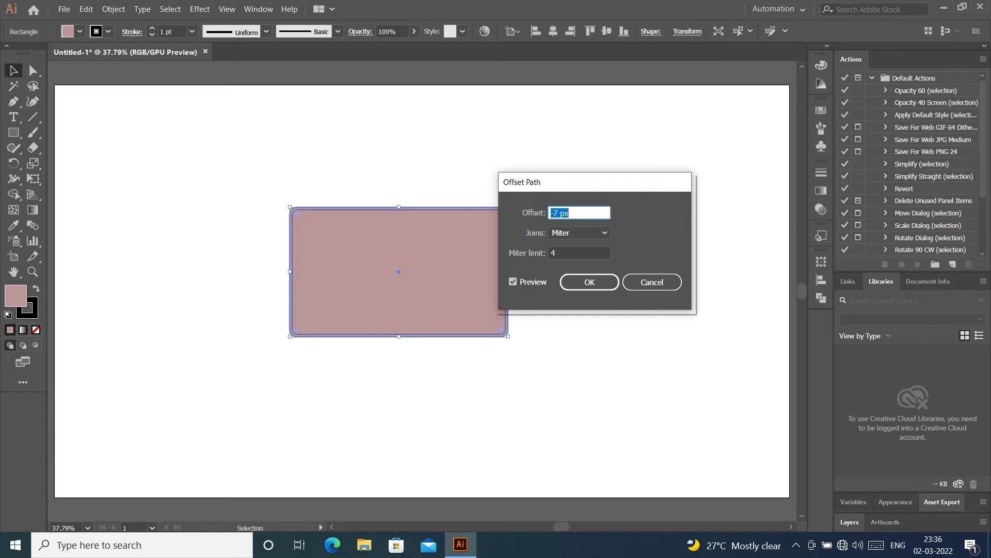
pyautogui.click(584, 282)
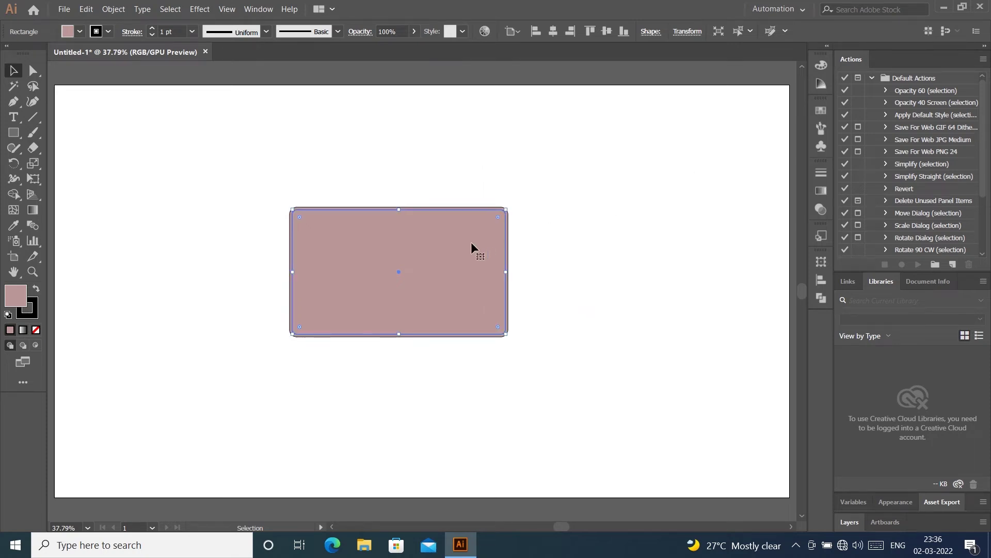
# Step: Swap the inset copy's fill and stroke so it becomes black with a pink outline
pyautogui.click(34, 290)
pyautogui.click(597, 352)
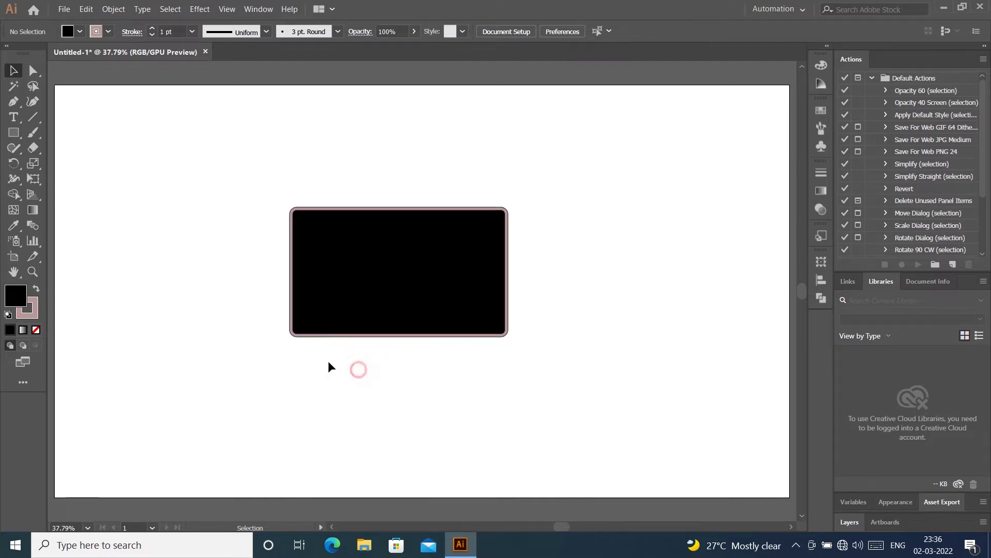
pyautogui.click(14, 132)
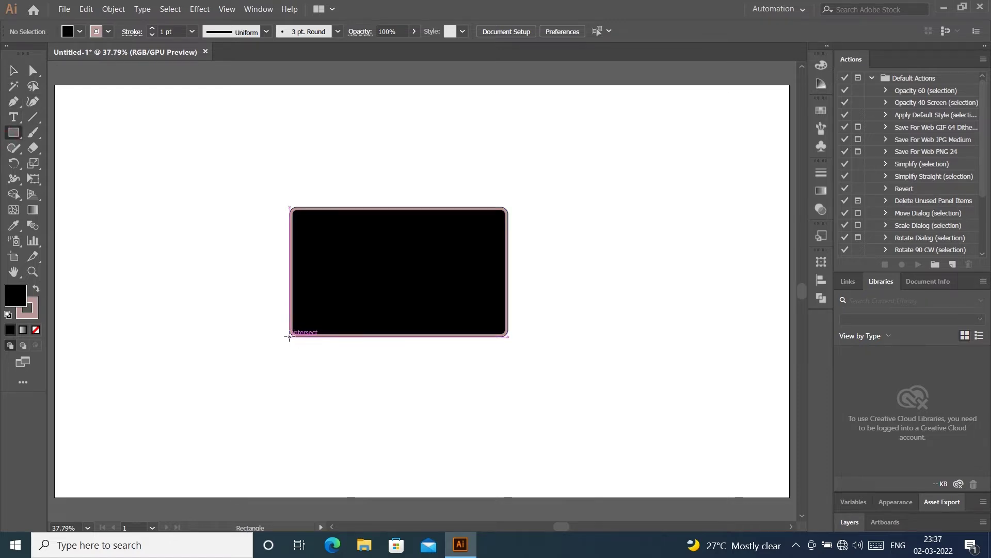
# Step: Draw the laptop base below the screen and push its bottom corners outward into a trapezoid
pyautogui.moveTo(289, 336)
pyautogui.mouseDown()
pyautogui.moveTo(508, 397)
pyautogui.moveTo(511, 429)
pyautogui.mouseUp()
pyautogui.press('a')
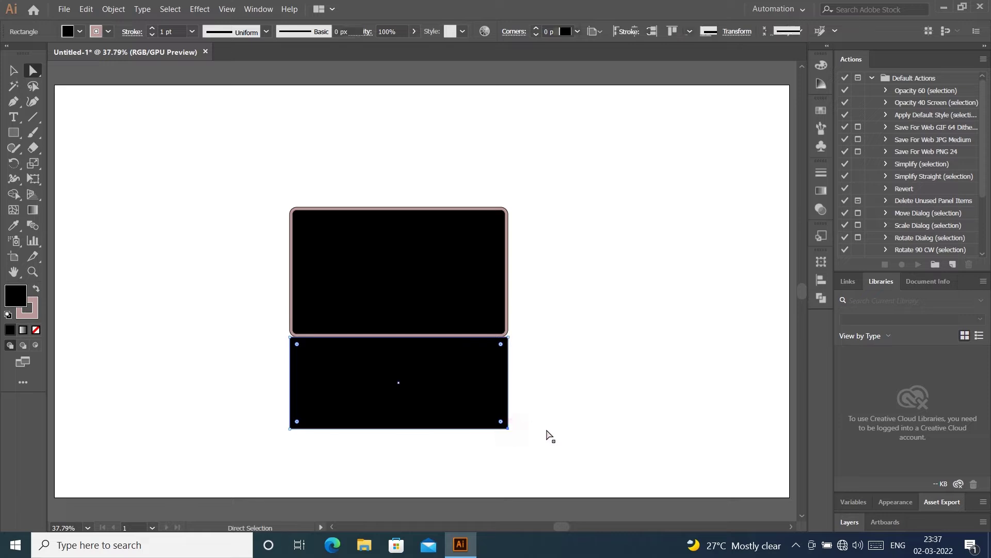
pyautogui.hotkey('shift', 'Right')
pyautogui.hotkey('shift', 'Right')
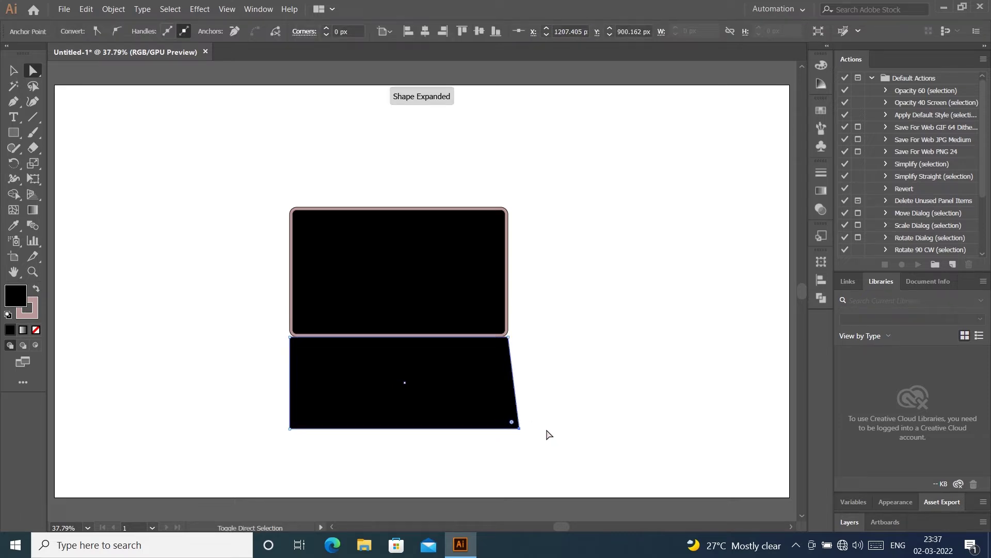
pyautogui.hotkey('shift', 'Right')
pyautogui.hotkey('shift', 'Right')
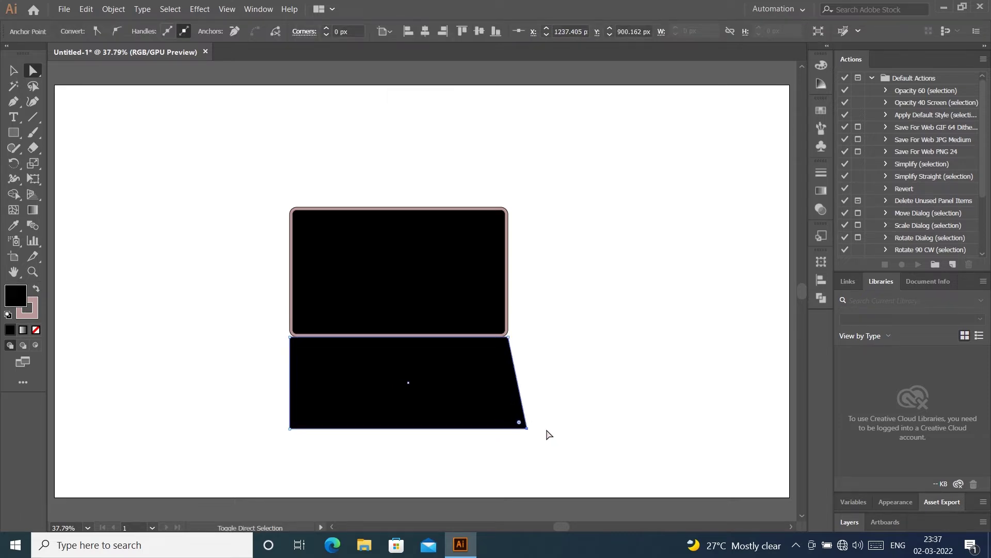
pyautogui.click(290, 429)
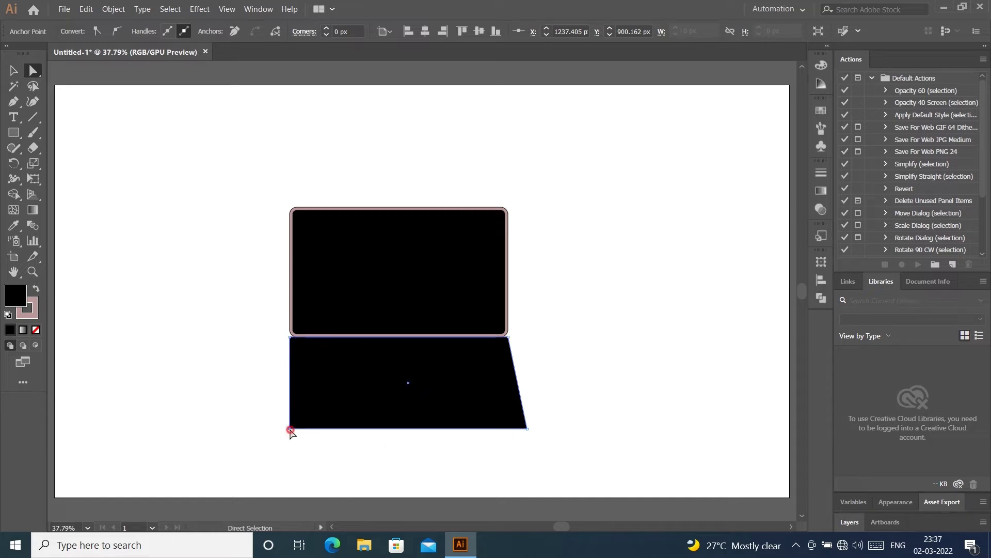
pyautogui.hotkey('shift', 'Left')
pyautogui.hotkey('shift', 'Left')
pyautogui.hotkey('shift', 'Left')
pyautogui.hotkey('shift', 'Left')
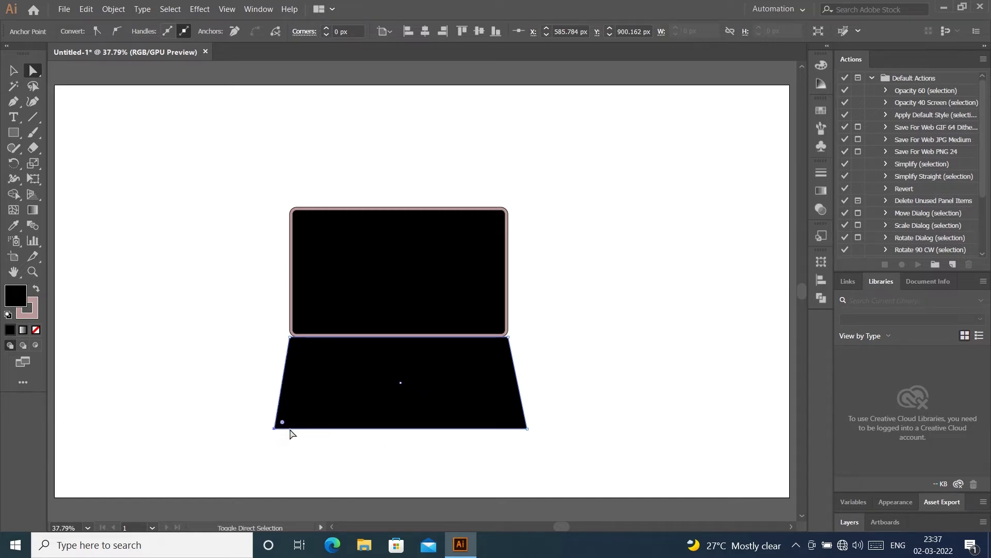
pyautogui.hotkey('shift', 'Left')
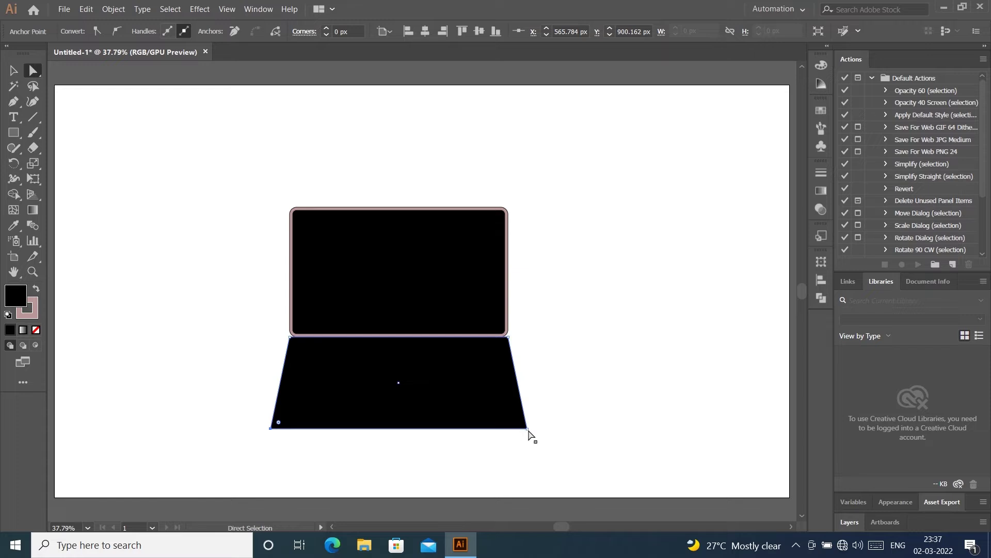
# Step: Raise the base's bottom edge and widen its bottom corners slightly
pyautogui.moveTo(538, 441); pyautogui.dragTo(238, 410)
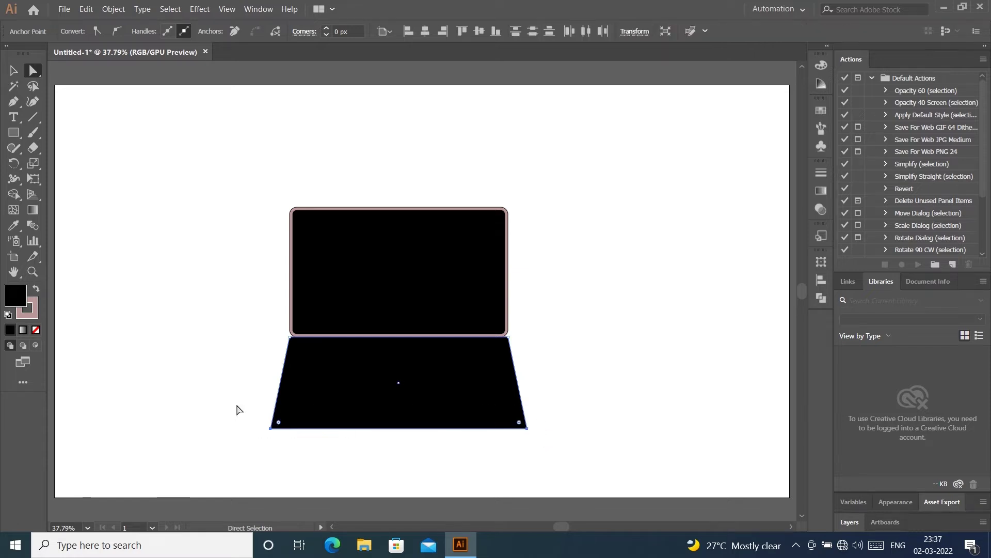
pyautogui.hotkey('shift', 'Up')
pyautogui.hotkey('shift', 'Up')
pyautogui.hotkey('shift', 'Up')
pyautogui.hotkey('shift', 'Up')
pyautogui.hotkey('shift', 'Up')
pyautogui.hotkey('shift', 'Up')
pyautogui.hotkey('shift', 'Up')
pyautogui.hotkey('shift', 'Up')
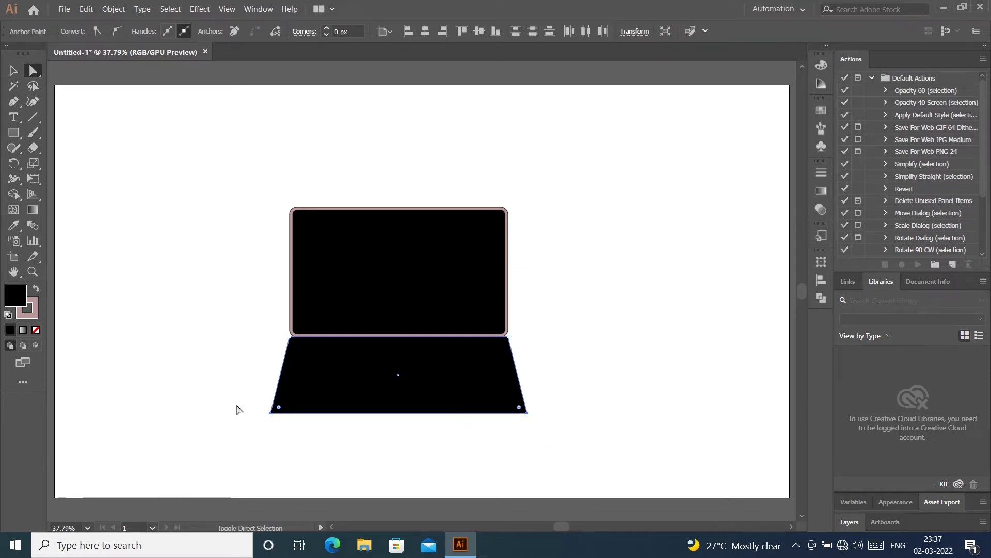
pyautogui.hotkey('shift', 'Up')
pyautogui.hotkey('shift', 'Up')
pyautogui.moveTo(527, 409); pyautogui.dragTo(535, 409)
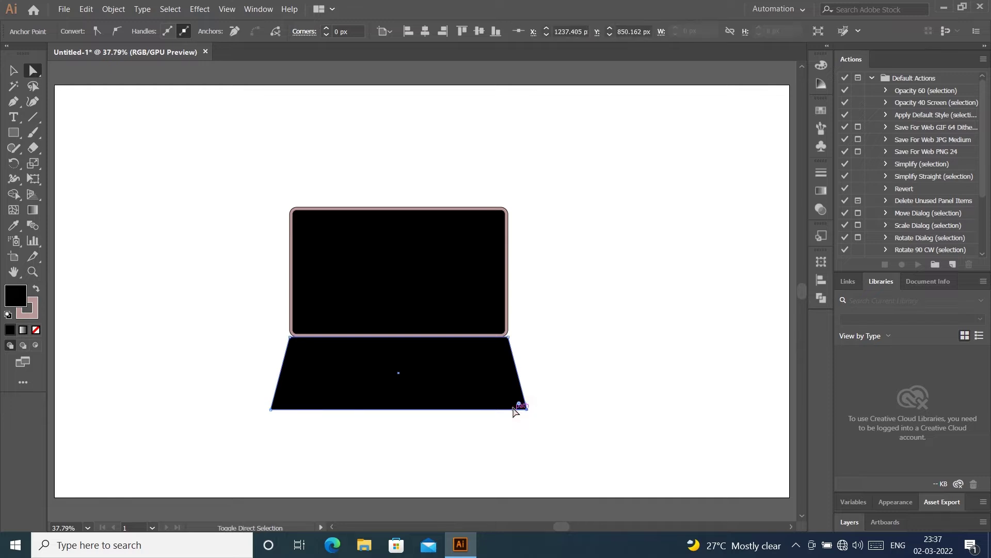
pyautogui.moveTo(270, 411); pyautogui.dragTo(263, 412)
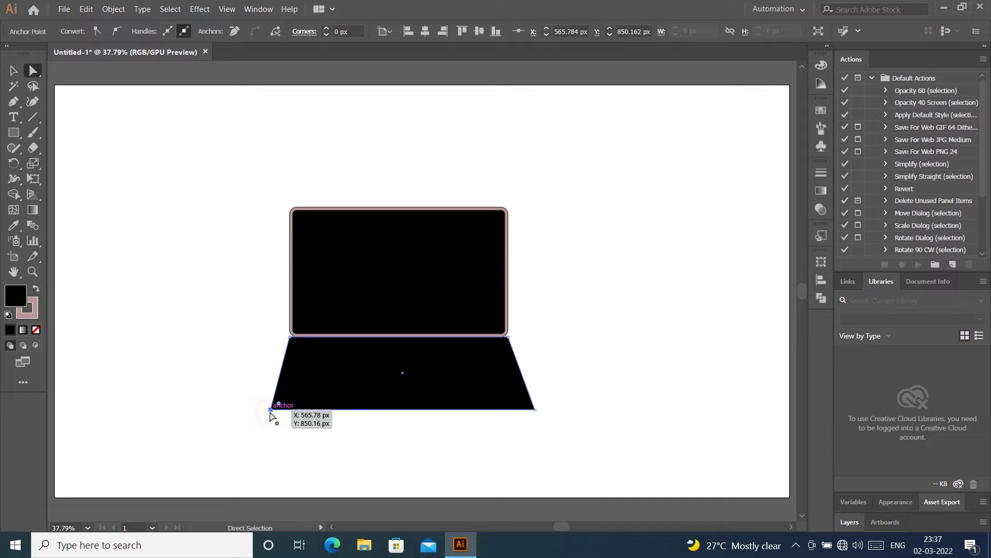
# Step: Round all corners of the base trapezoid to about 28 px
pyautogui.click(387, 388)
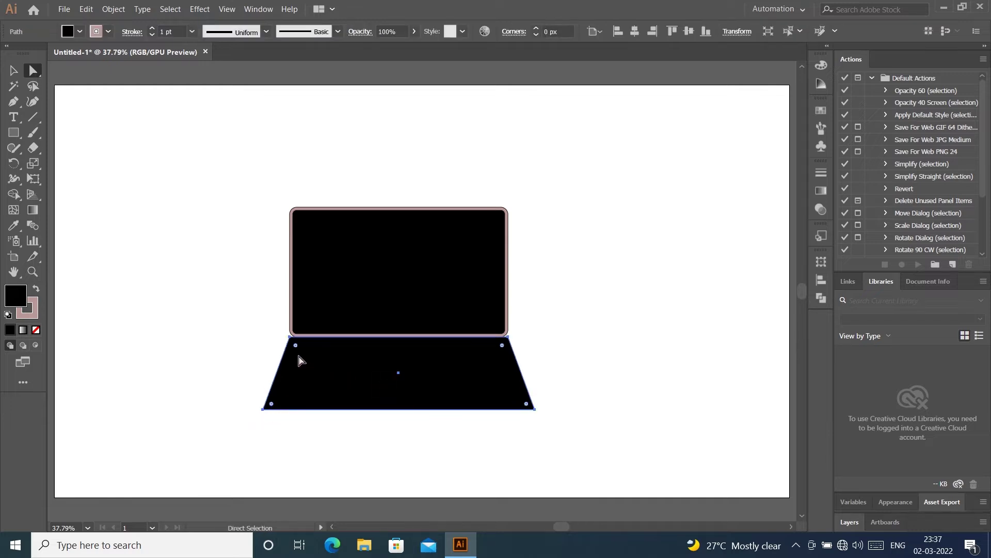
pyautogui.moveTo(297, 346); pyautogui.dragTo(298, 350)
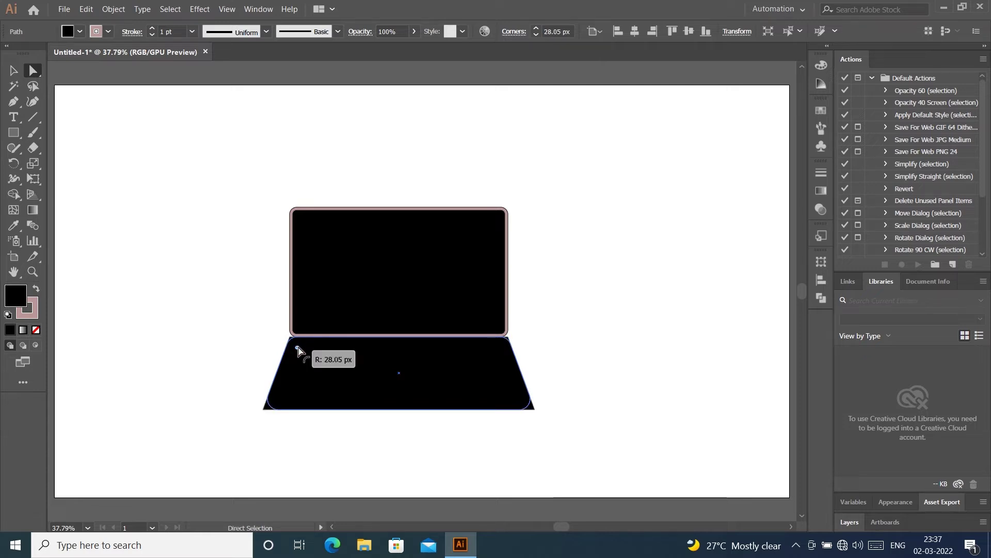
pyautogui.click(14, 70)
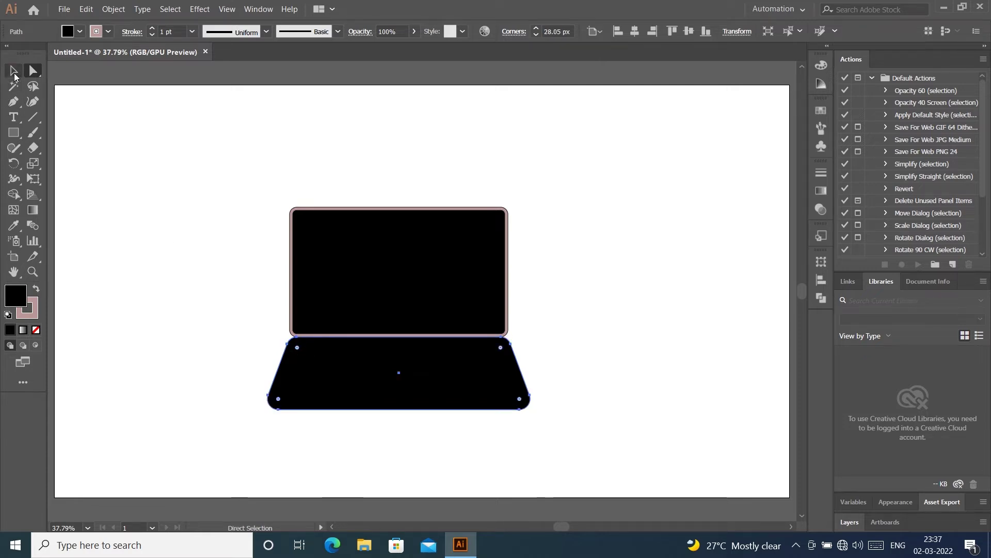
pyautogui.click(145, 129)
# Step: Open the base's fill Color Picker and paste in the pink colour value
pyautogui.click(432, 399)
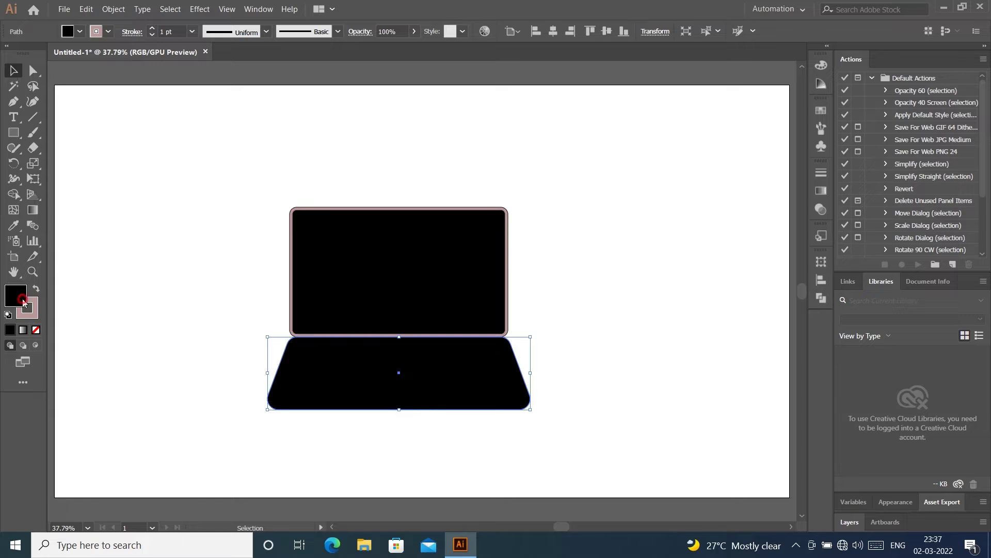
pyautogui.doubleClick(24, 302)
pyautogui.write('D8BABA')
# Step: Apply the pink fill to the laptop base
pyautogui.click(633, 188)
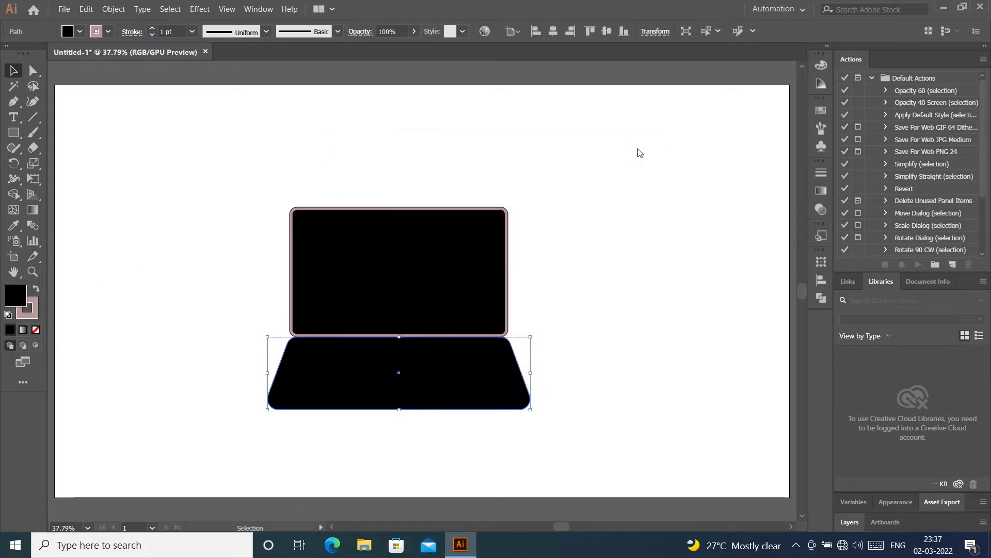
pyautogui.click(600, 345)
pyautogui.click(511, 379)
pyautogui.click(611, 324)
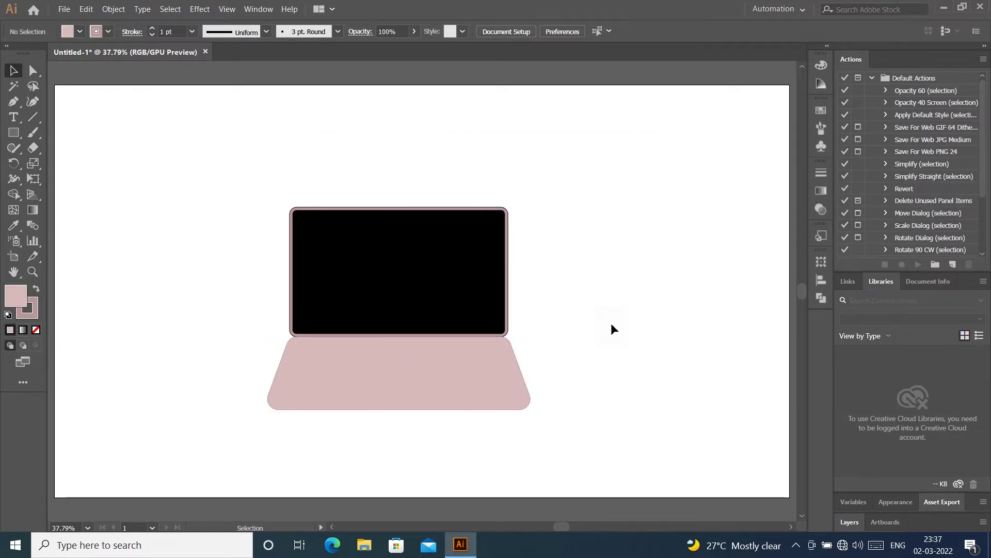
pyautogui.click(480, 362)
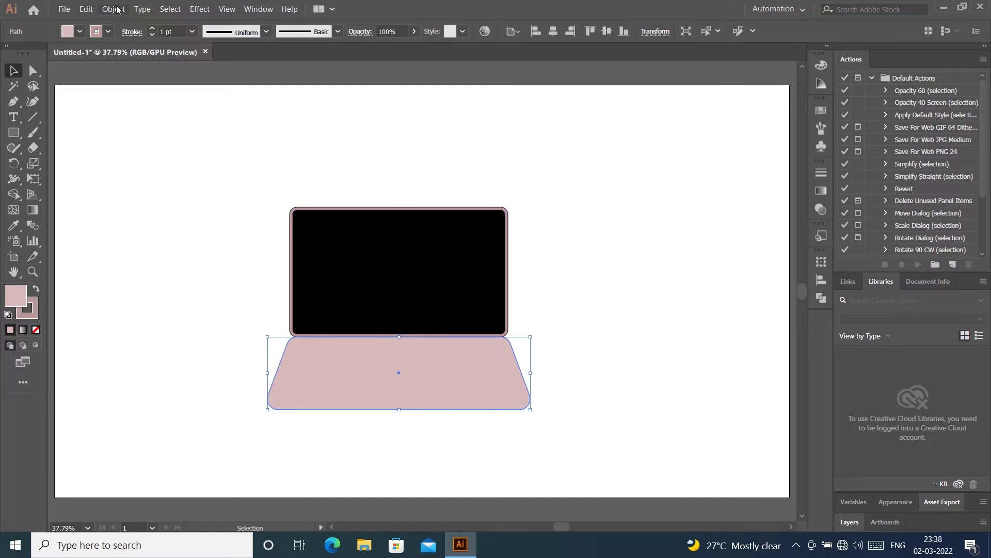
# Step: Paste a copy of the base in front and make it shorter and narrower
pyautogui.rightClick(397, 355)
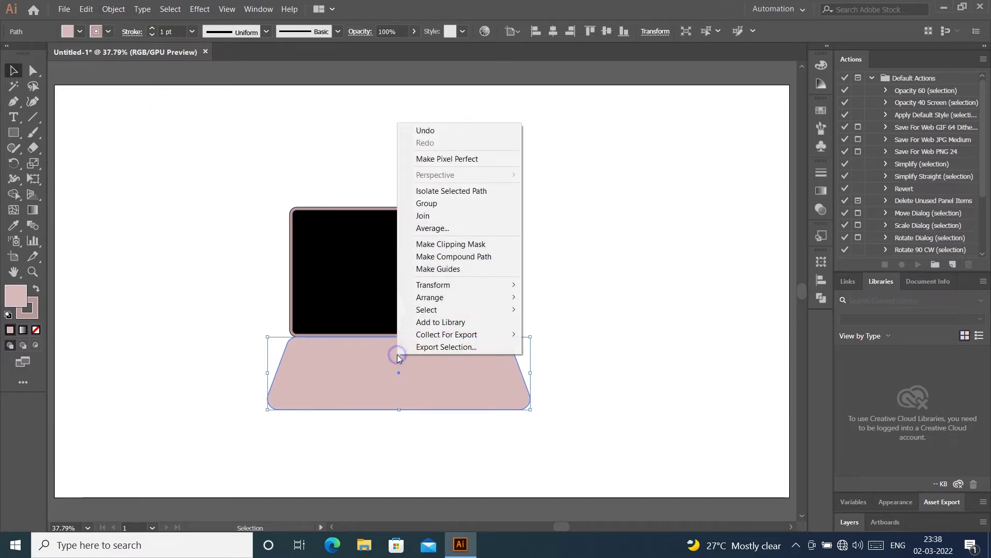
pyautogui.click(86, 7)
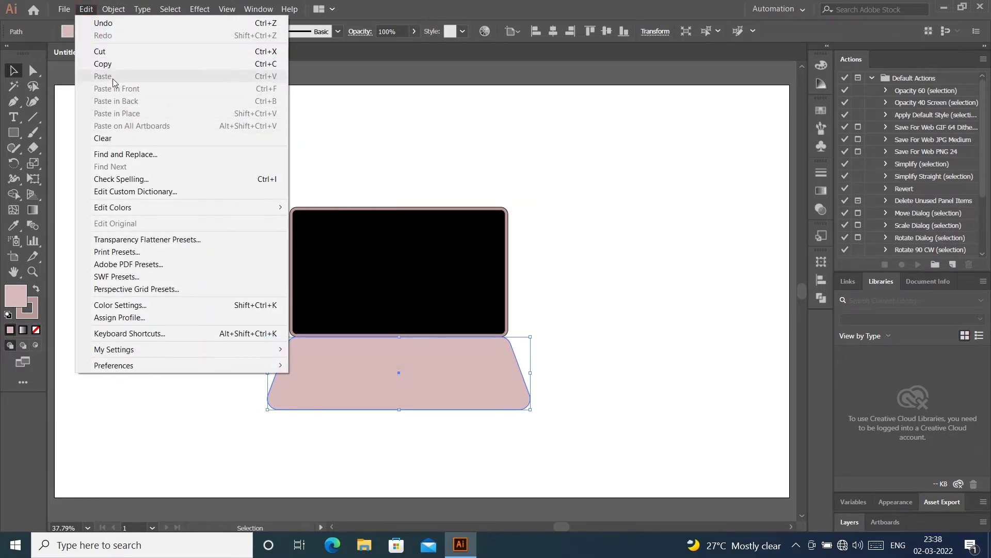
pyautogui.click(103, 64)
pyautogui.click(85, 9)
pyautogui.click(126, 88)
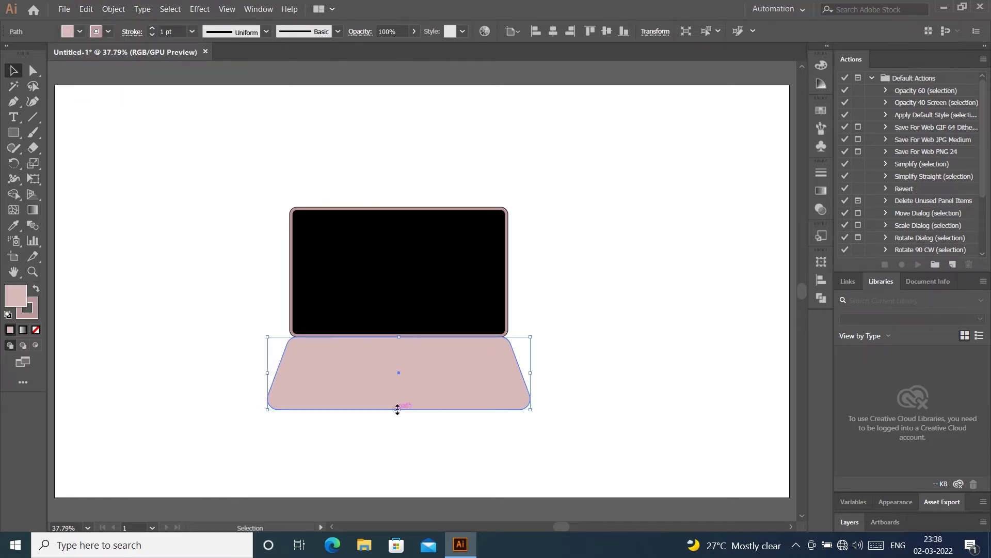
pyautogui.moveTo(397, 409); pyautogui.dragTo(404, 372)
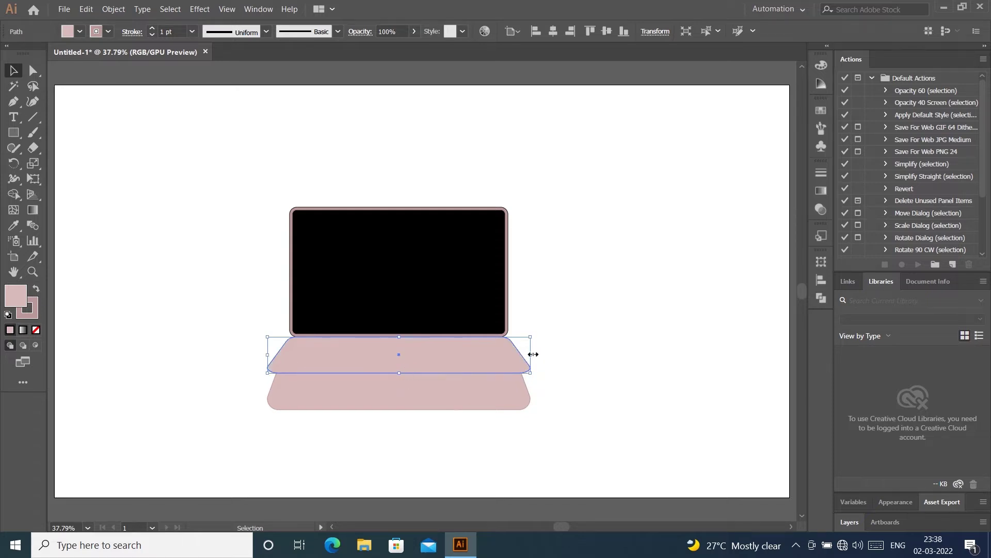
pyautogui.moveTo(531, 355); pyautogui.dragTo(514, 355)
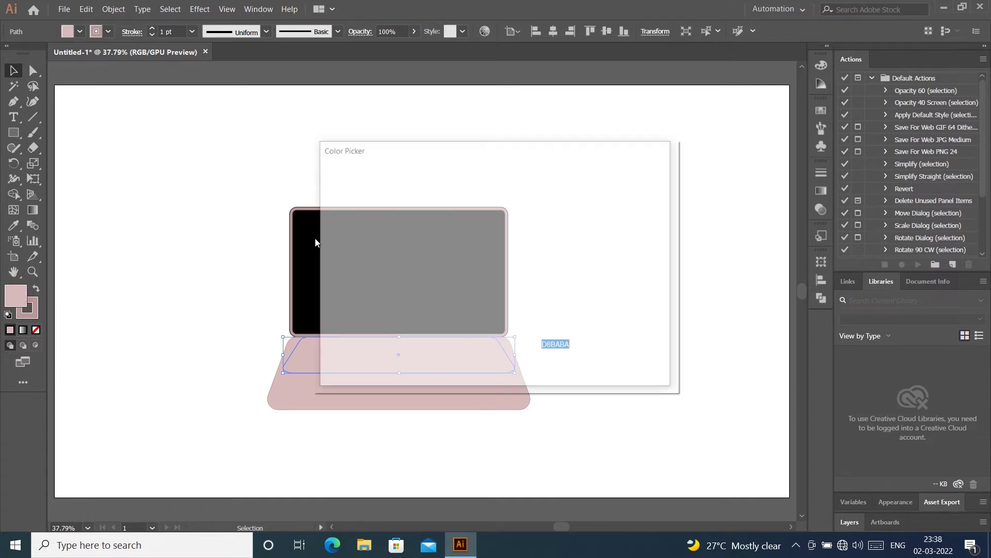
# Step: Fill the inner copy with dark mauve and nudge it into position
pyautogui.doubleClick(15, 296)
pyautogui.click(355, 244)
pyautogui.click(351, 268)
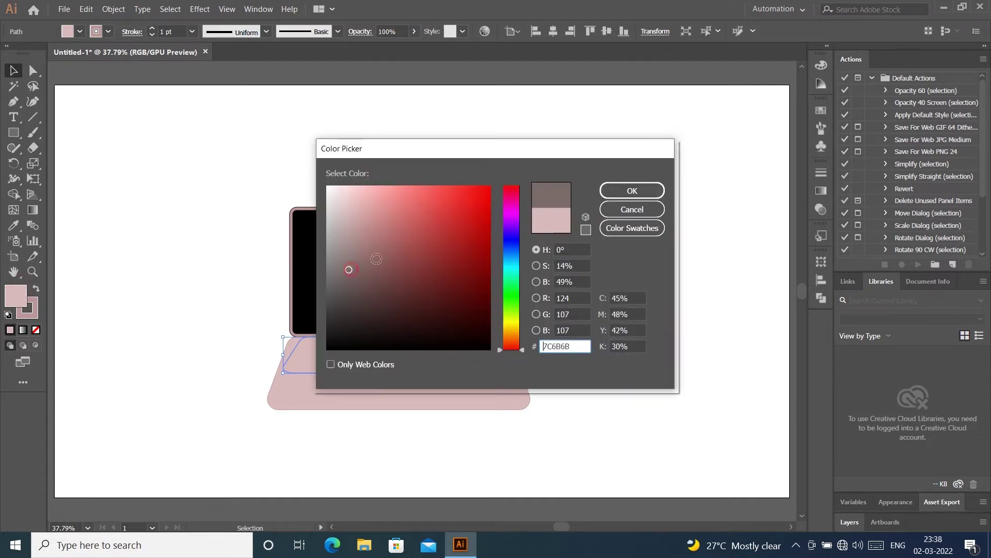
pyautogui.click(615, 194)
pyautogui.click(628, 226)
pyautogui.click(435, 352)
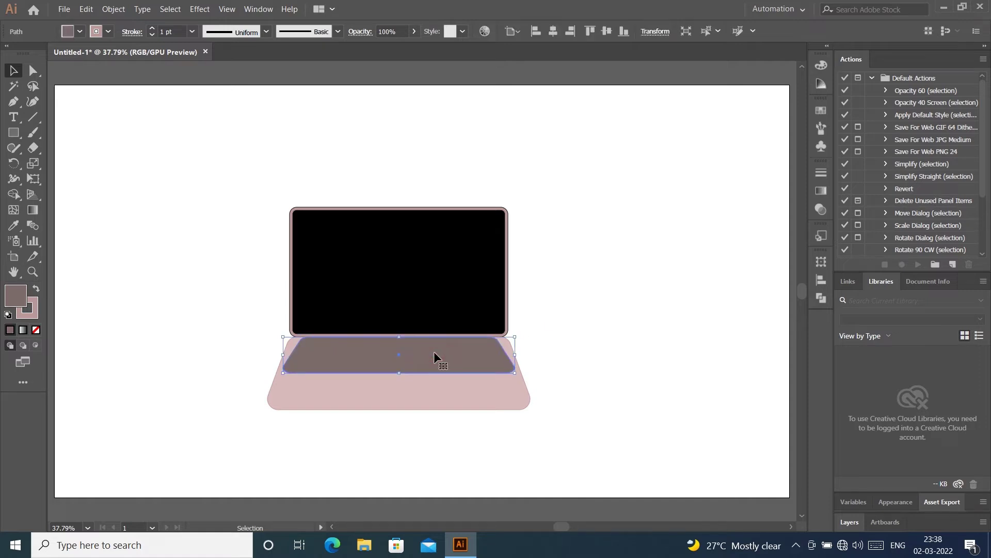
pyautogui.press('Down')
pyautogui.press('Down')
pyautogui.press('Down')
pyautogui.press('Down')
pyautogui.press('Down')
pyautogui.press('Down')
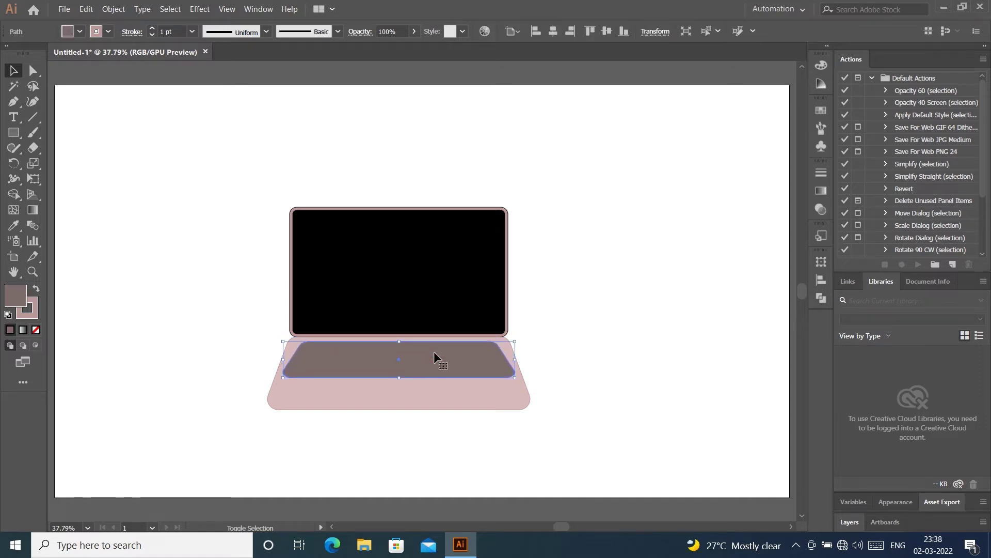
pyautogui.press('Up')
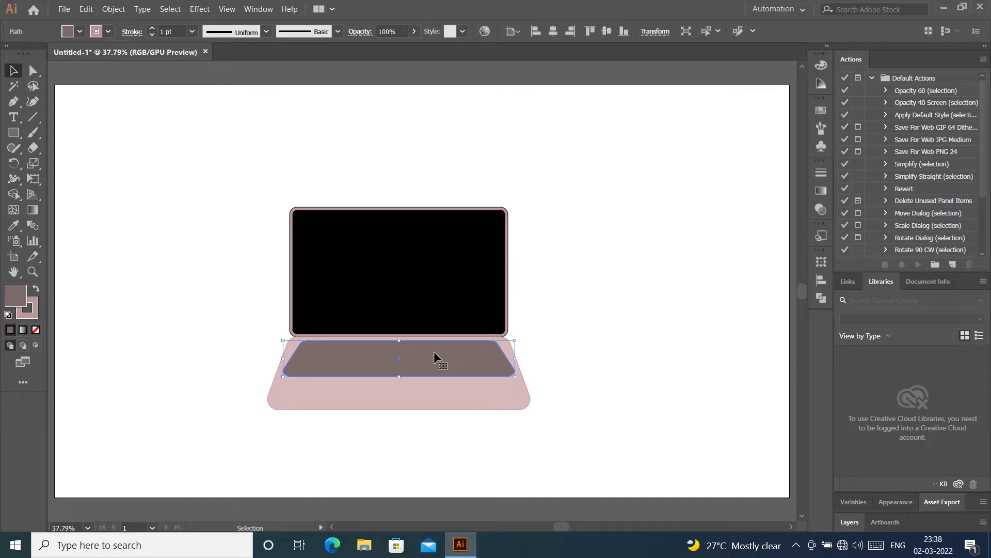
# Step: Push the keyboard's top-right anchor outward and reshape its top-left corner
pyautogui.scroll(3, 498, 343)
pyautogui.press('a')
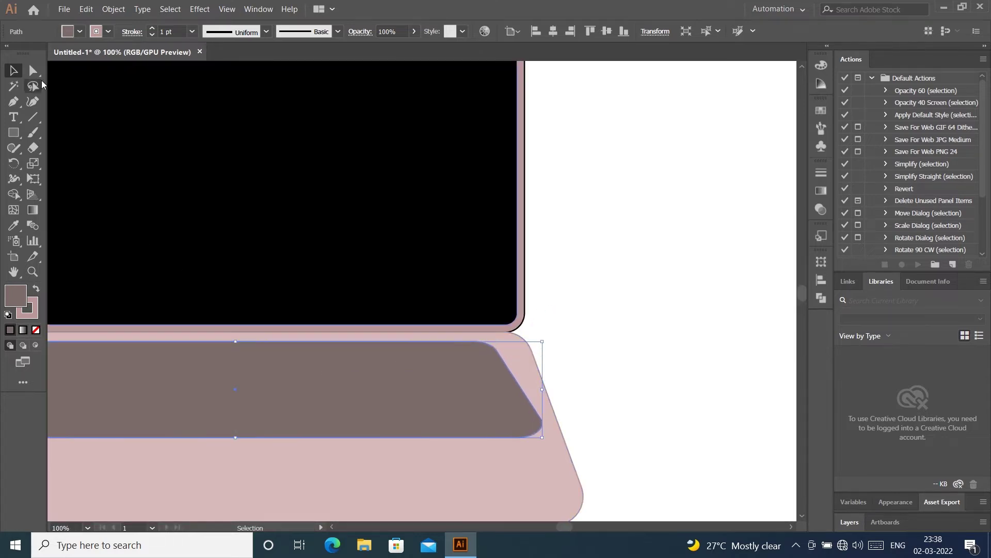
pyautogui.click(496, 350)
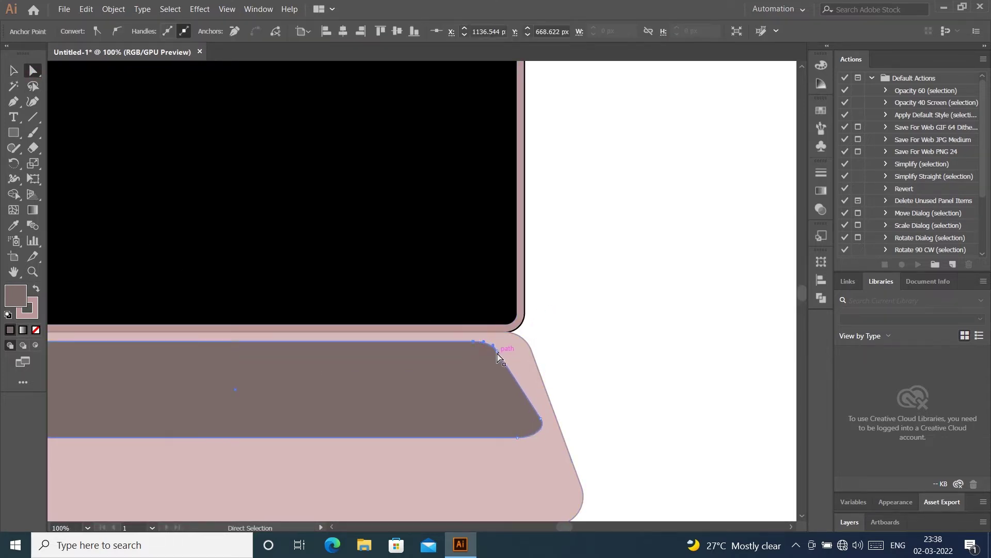
pyautogui.hotkey('shift', 'Right')
pyautogui.hotkey('shift', 'Right')
pyautogui.hotkey('shift', 'Right')
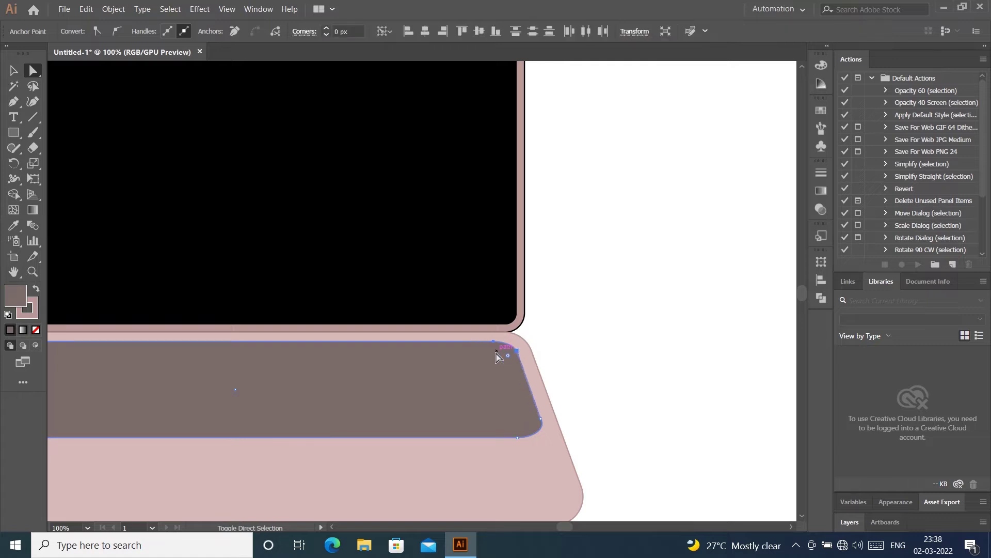
pyautogui.scroll(-3, 498, 355)
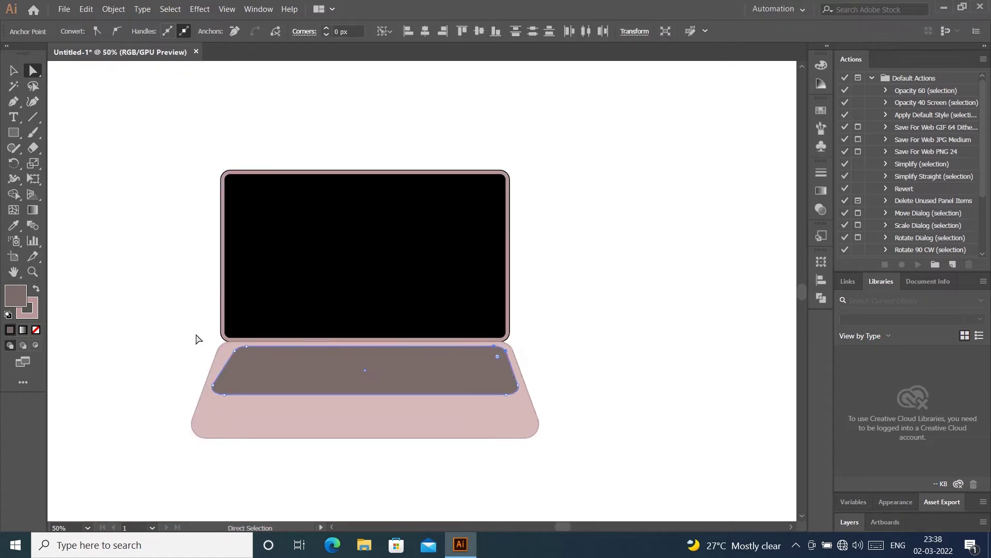
pyautogui.scroll(3, 242, 365)
pyautogui.click(240, 362)
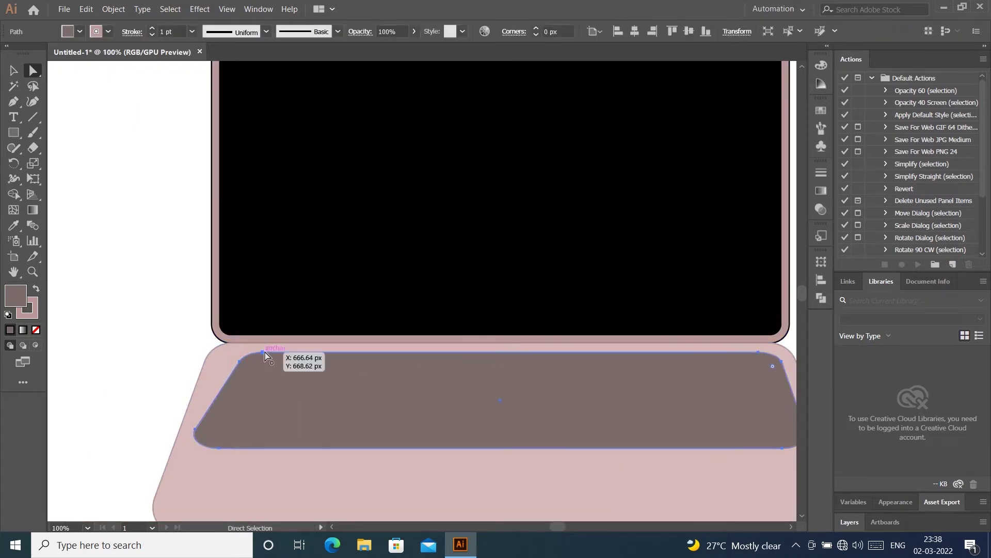
pyautogui.moveTo(263, 353)
pyautogui.mouseDown()
pyautogui.moveTo(252, 352)
pyautogui.moveTo(263, 353)
pyautogui.mouseUp()
# Step: Spread the keyboard's top-left anchors outward, then fit the artboard in view
pyautogui.click(302, 409)
pyautogui.hotkey('shift', 'Left')
pyautogui.hotkey('shift', 'Left')
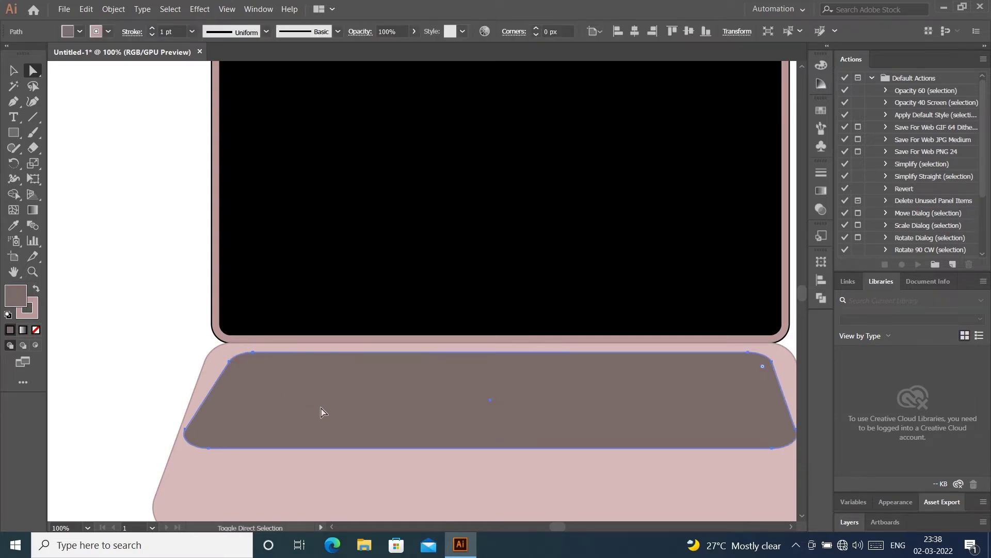
pyautogui.hotkey('shift', 'Right')
pyautogui.hotkey('shift', 'Right')
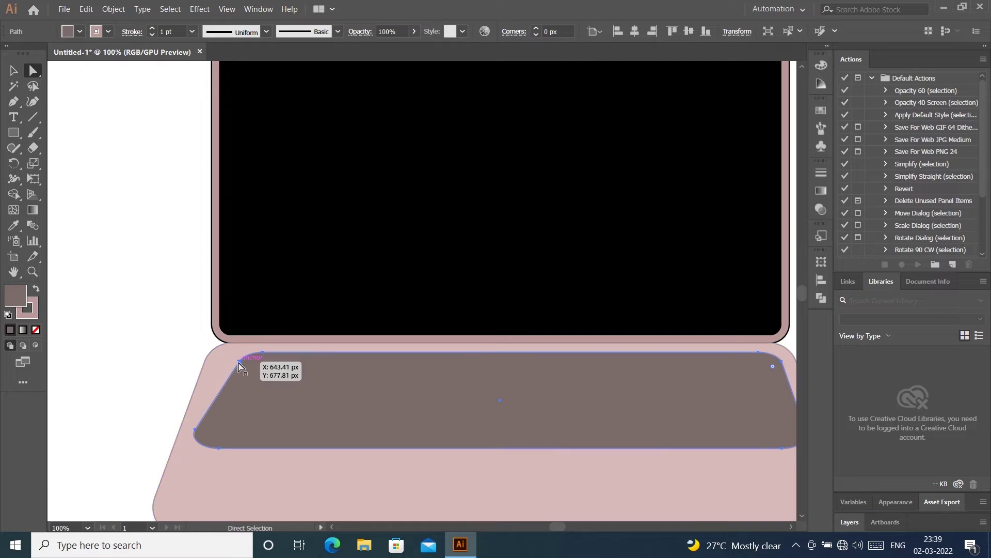
pyautogui.click(240, 361)
pyautogui.keyDown('shift'); pyautogui.click(262, 353); pyautogui.keyUp('shift')
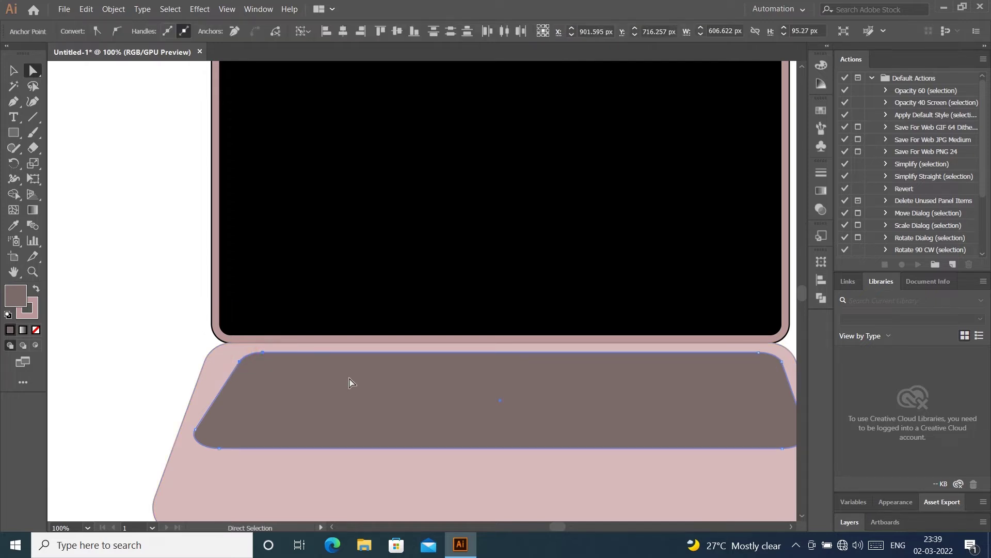
pyautogui.hotkey('shift', 'Left')
pyautogui.hotkey('shift', 'Left')
pyautogui.hotkey('shift', 'Left')
pyautogui.hotkey('shift', 'Left')
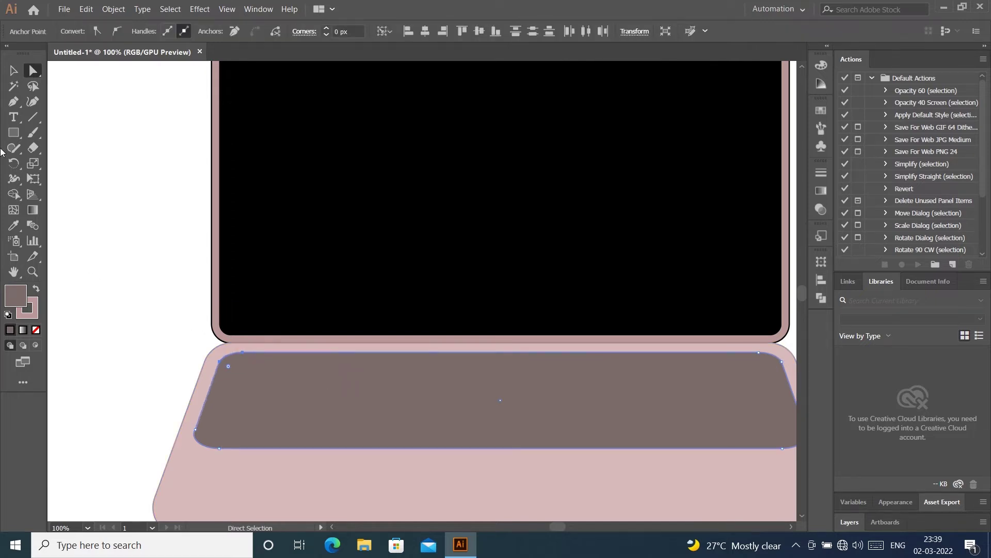
pyautogui.click(7, 70)
pyautogui.hotkey('ctrl', '0')
# Step: Paste a copy of the keyboard in front, shrink it and move it down as a touchpad
pyautogui.click(568, 355)
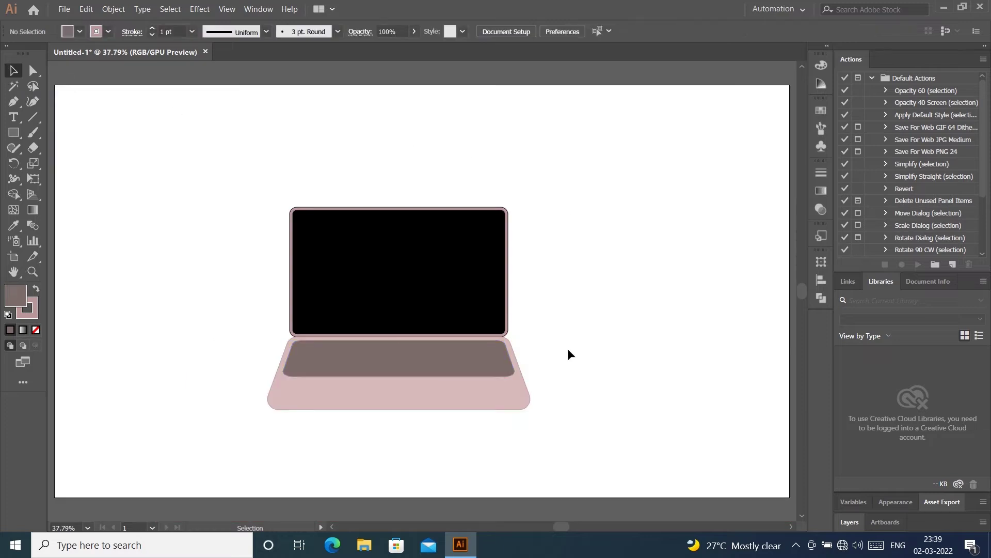
pyautogui.click(432, 366)
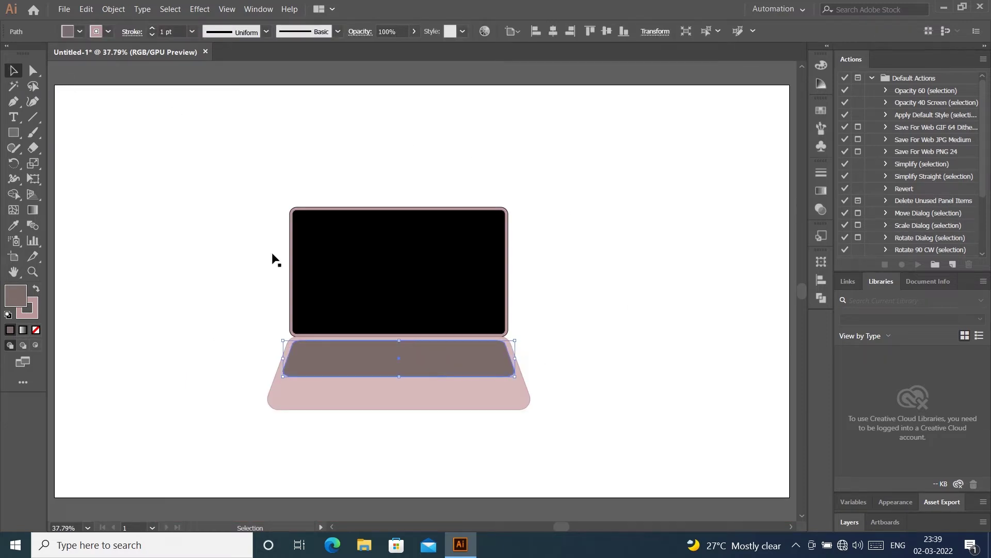
pyautogui.click(86, 9)
pyautogui.click(102, 64)
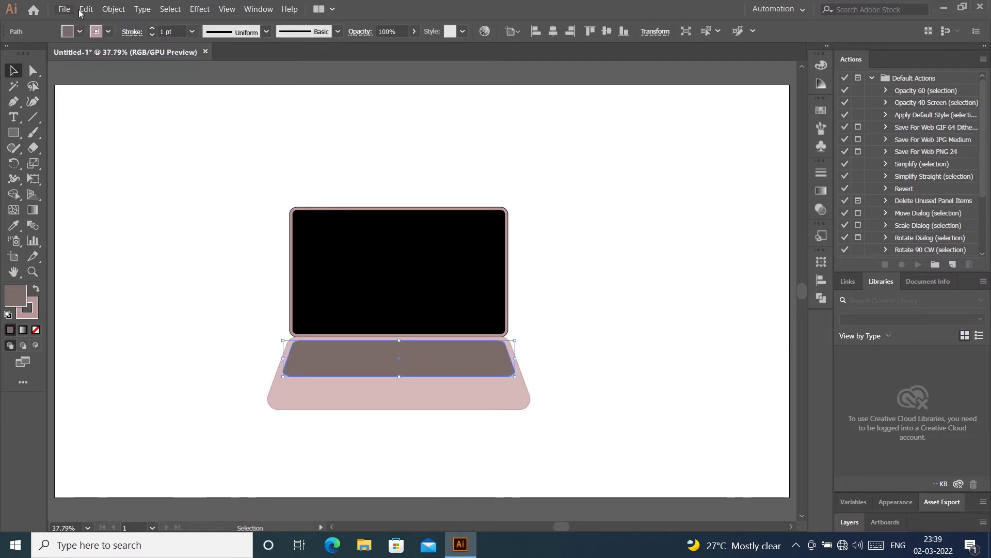
pyautogui.click(86, 9)
pyautogui.click(108, 88)
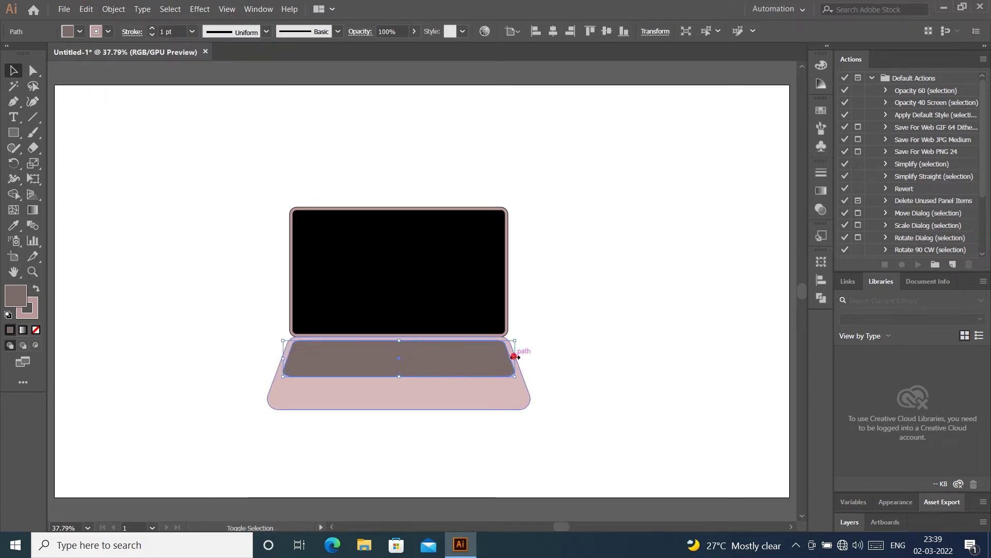
pyautogui.moveTo(515, 356); pyautogui.dragTo(450, 359)
pyautogui.moveTo(425, 359); pyautogui.dragTo(417, 395)
pyautogui.click(633, 300)
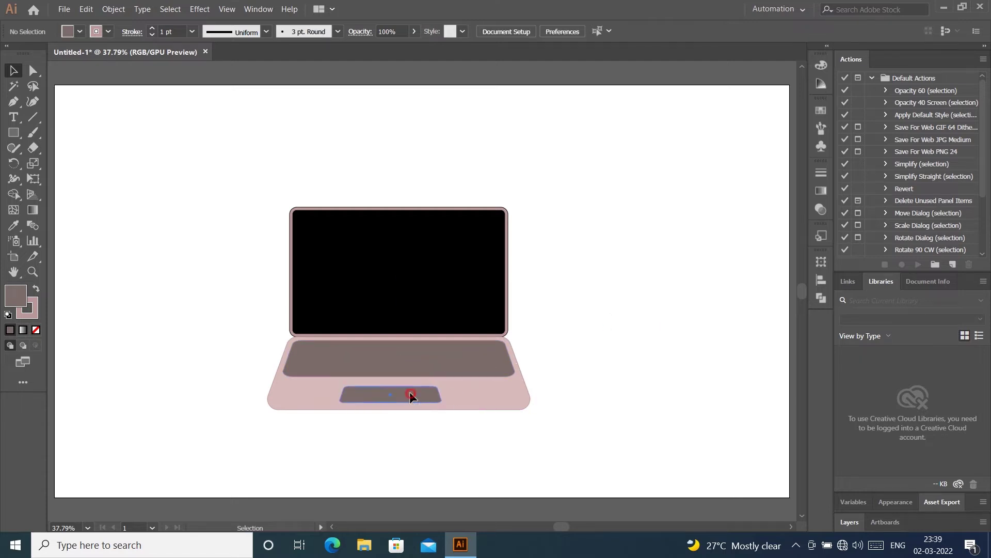
# Step: Group all laptop parts and centre the group horizontally and vertically on the artboard
pyautogui.moveTo(249, 154); pyautogui.dragTo(547, 439)
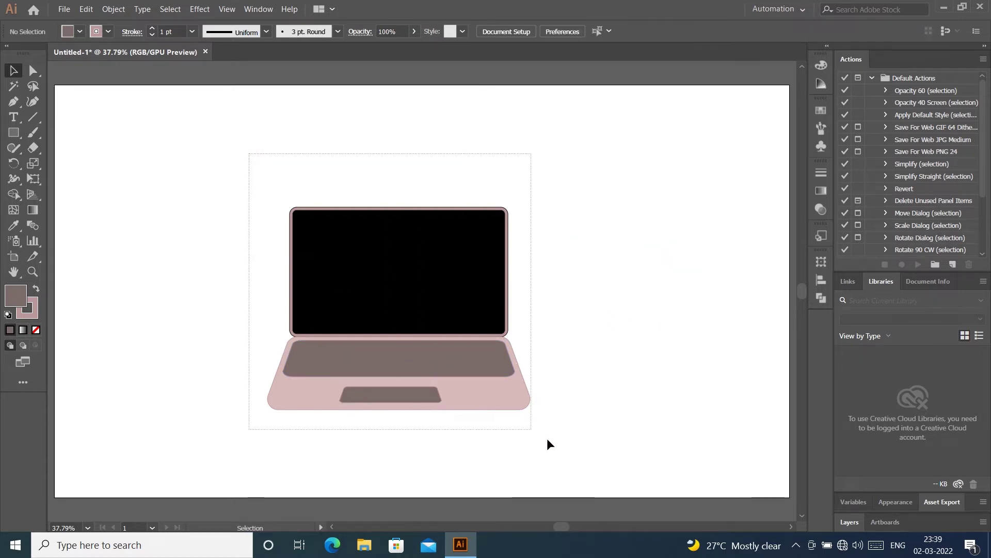
pyautogui.rightClick(497, 364)
pyautogui.click(512, 212)
pyautogui.click(553, 31)
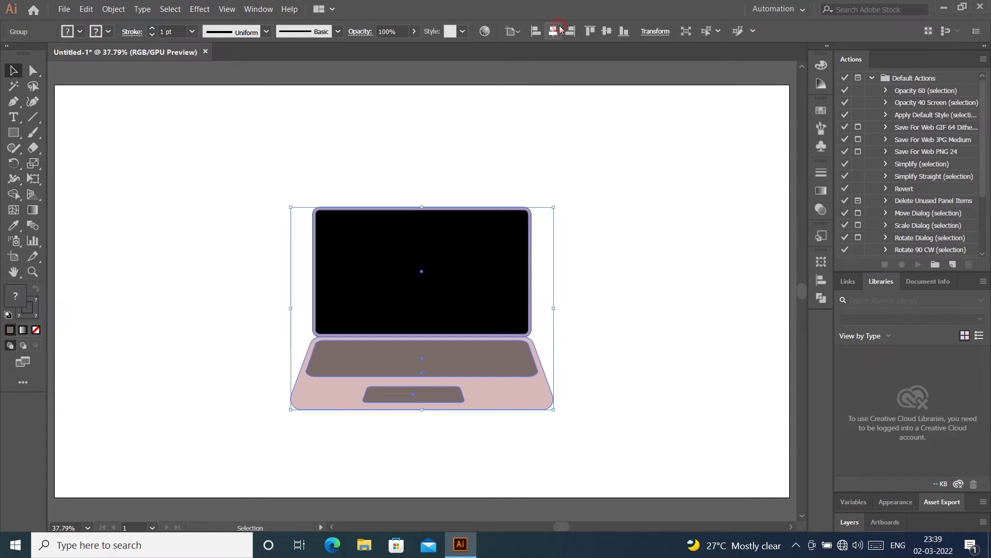
pyautogui.click(607, 31)
pyautogui.click(653, 148)
pyautogui.rightClick(530, 282)
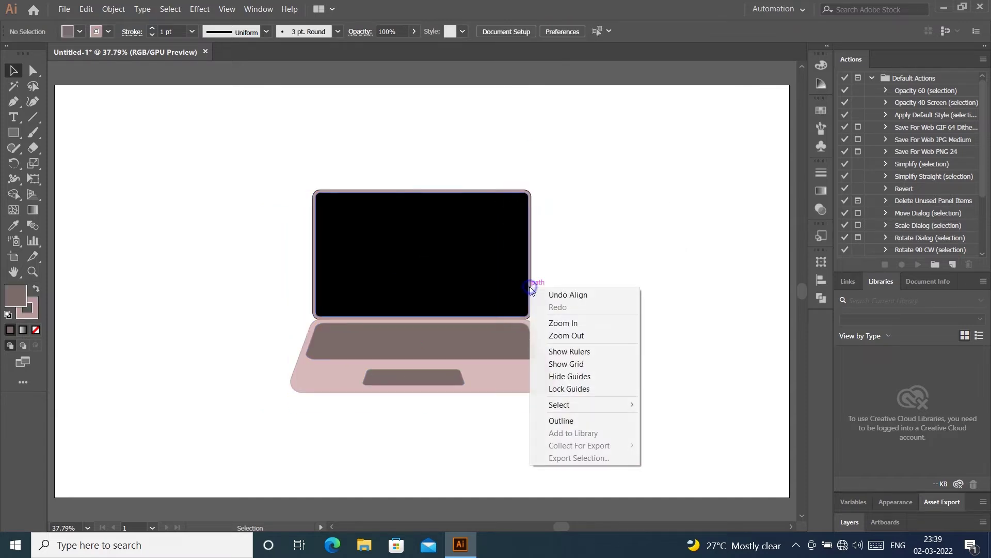
pyautogui.rightClick(492, 300)
pyautogui.click(475, 227)
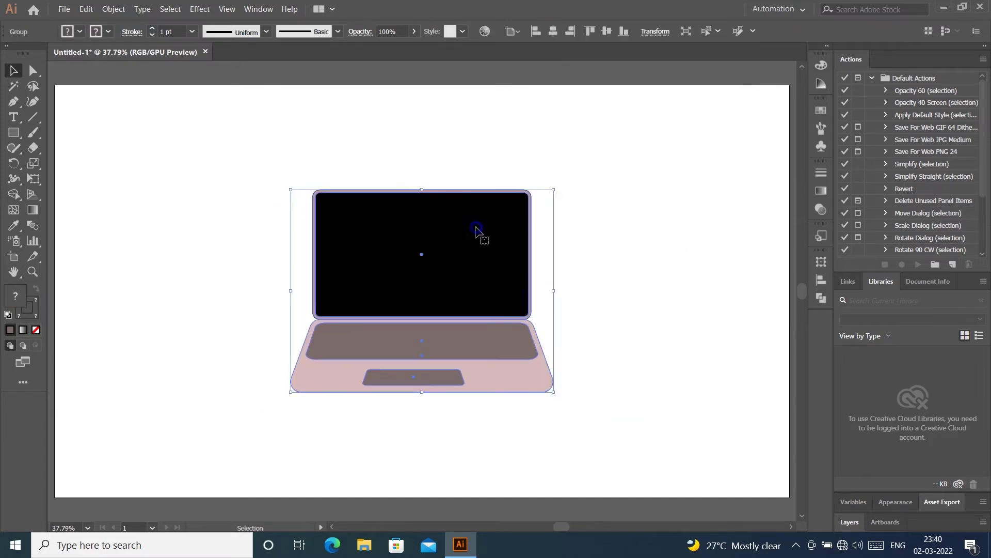
pyautogui.rightClick(476, 226)
# Step: Ungroup the laptop and set the black screen's opacity to 54%
pyautogui.click(511, 321)
pyautogui.click(491, 243)
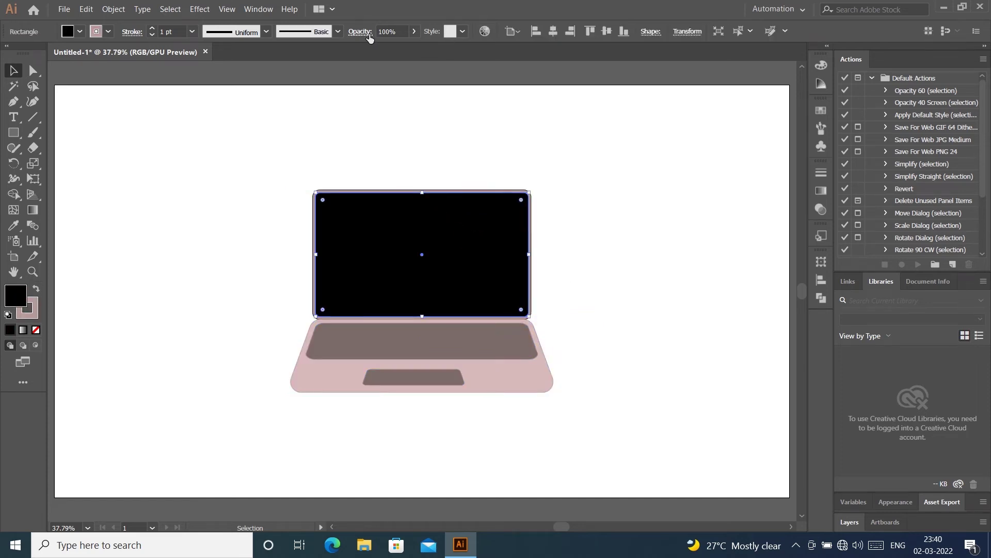
pyautogui.click(414, 32)
pyautogui.moveTo(413, 47); pyautogui.dragTo(391, 47)
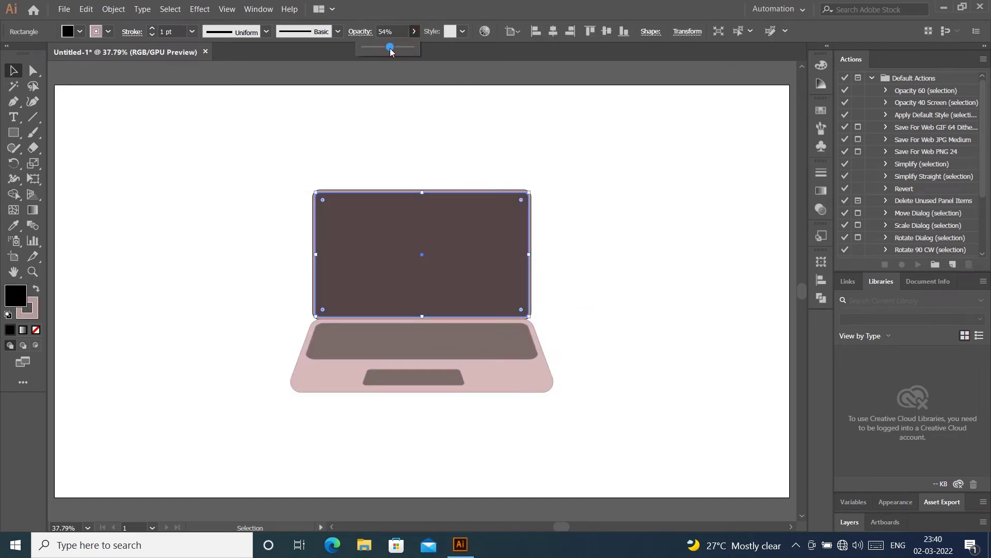
pyautogui.click(630, 98)
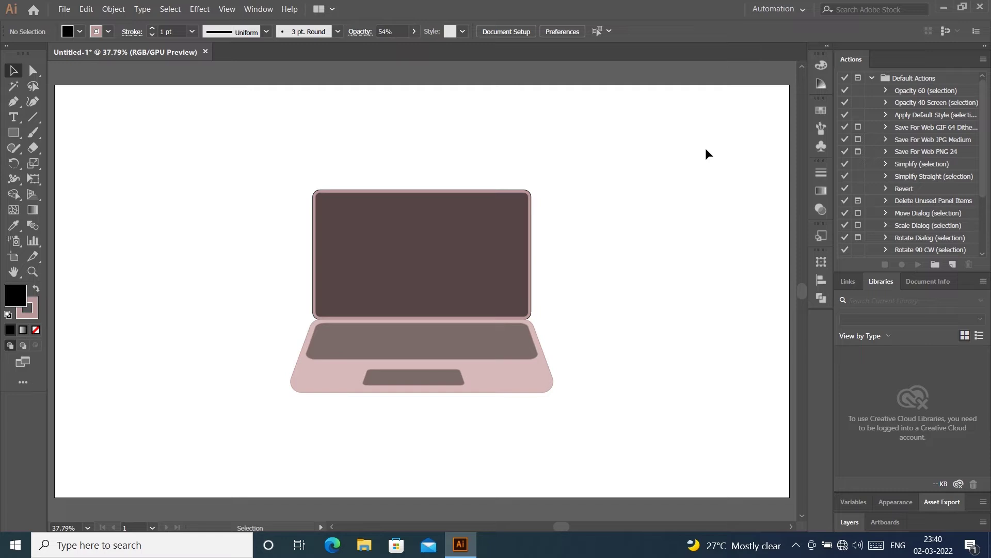
# Step: Select the pink bezel, briefly view the Color panel, then select the laptop base
pyautogui.click(531, 255)
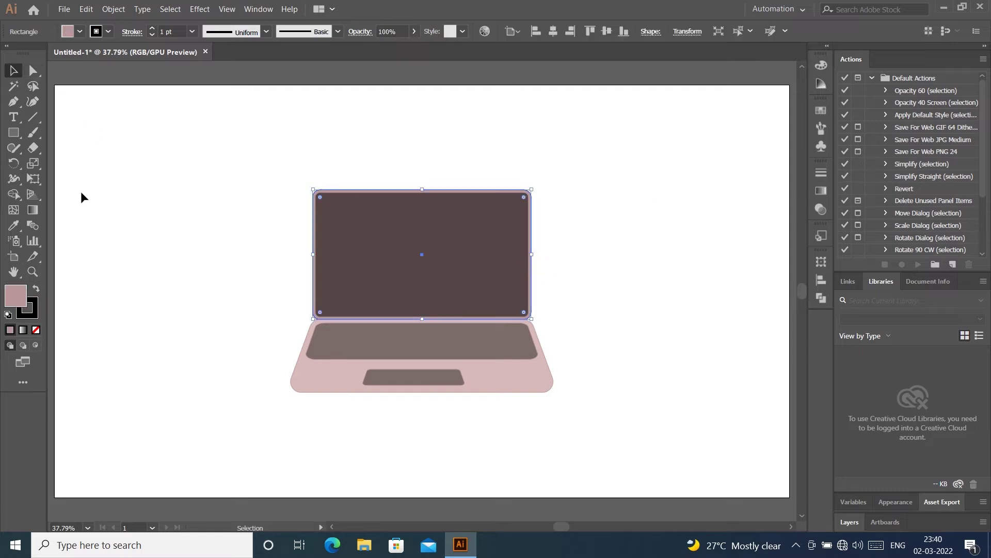
pyautogui.click(821, 65)
pyautogui.click(201, 173)
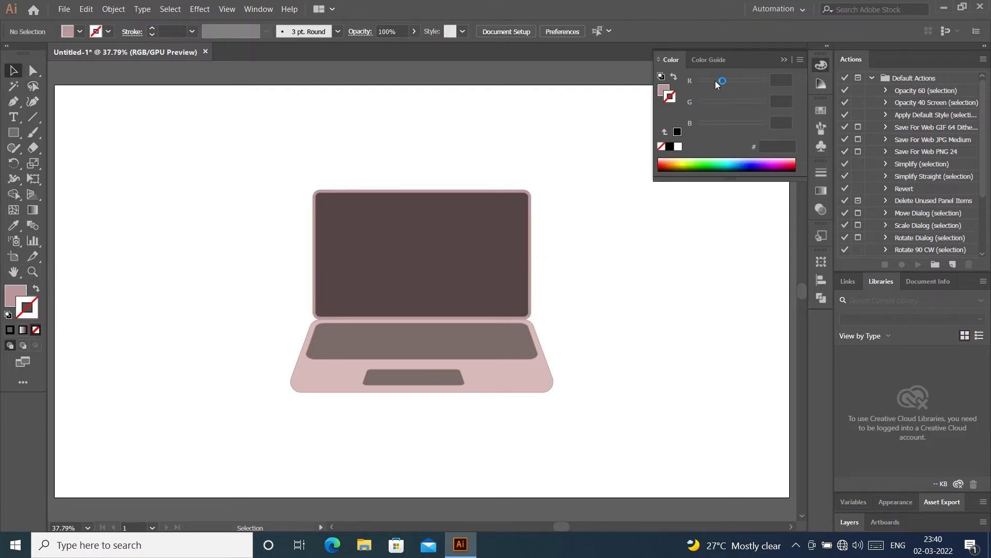
pyautogui.click(784, 61)
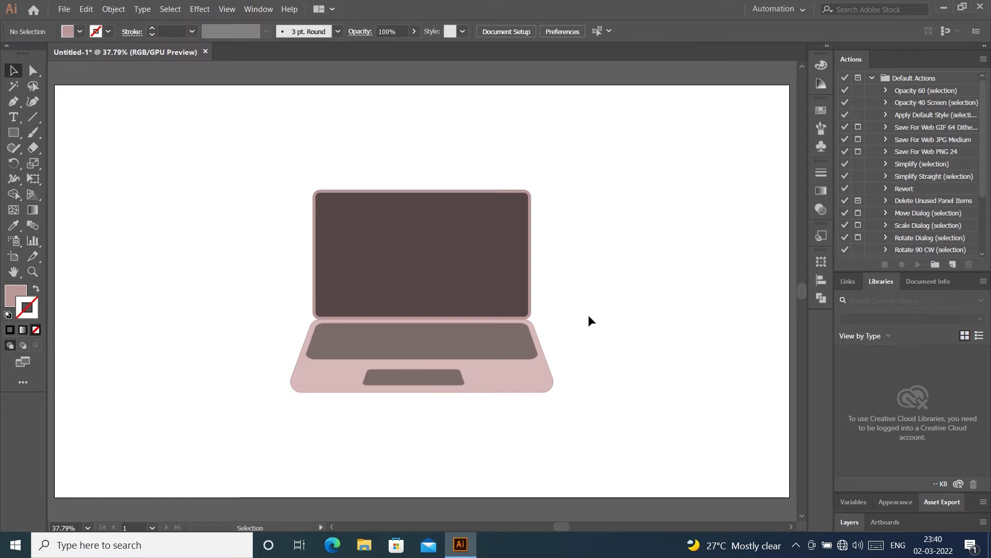
pyautogui.click(543, 388)
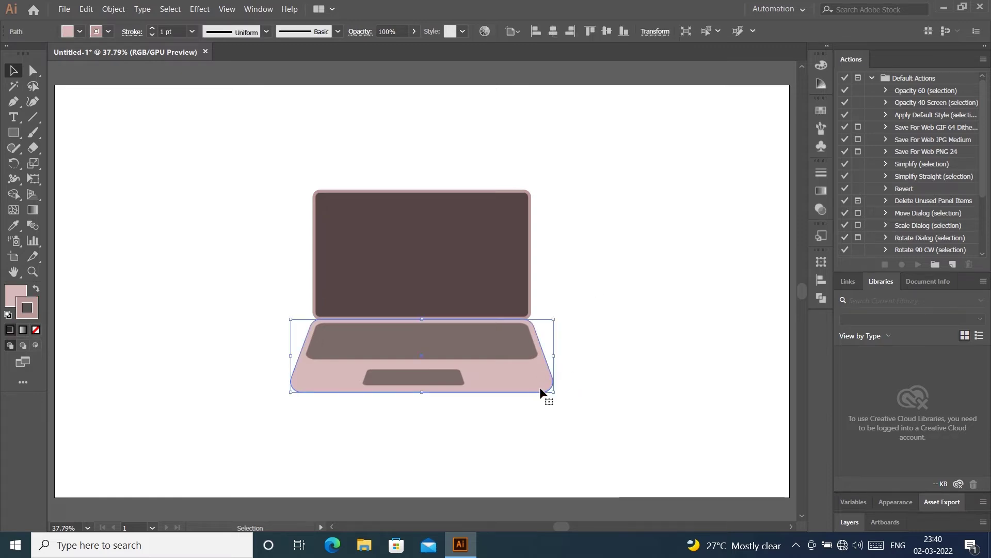
# Step: Paste a copy of the base in place, nudge it down and give it a darker pink fill
pyautogui.click(104, 10)
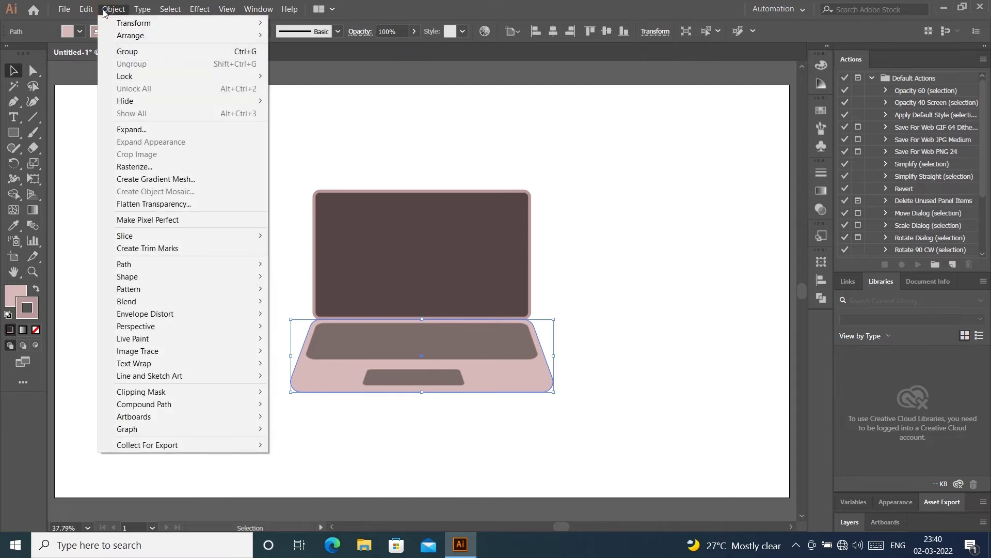
pyautogui.click(86, 9)
pyautogui.click(115, 64)
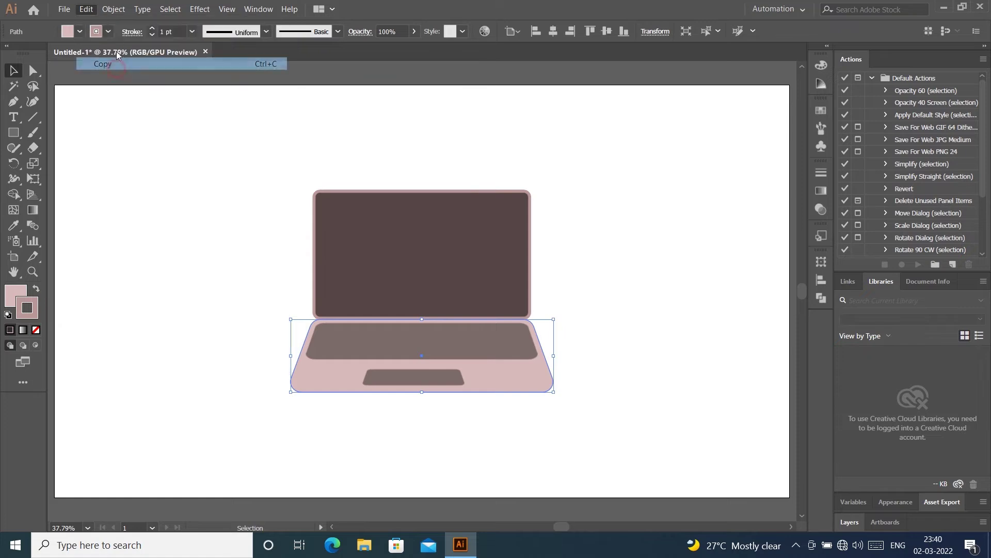
pyautogui.click(86, 9)
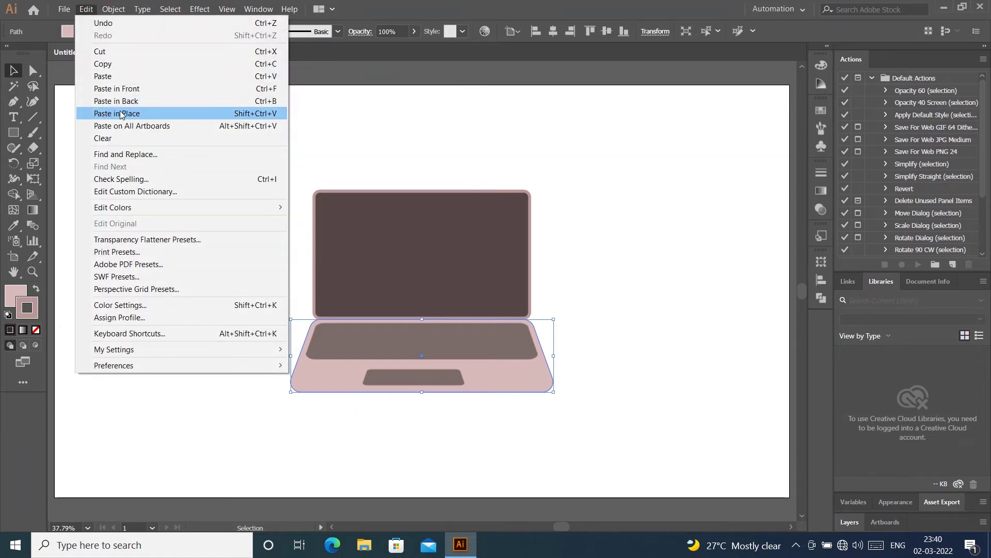
pyautogui.click(111, 88)
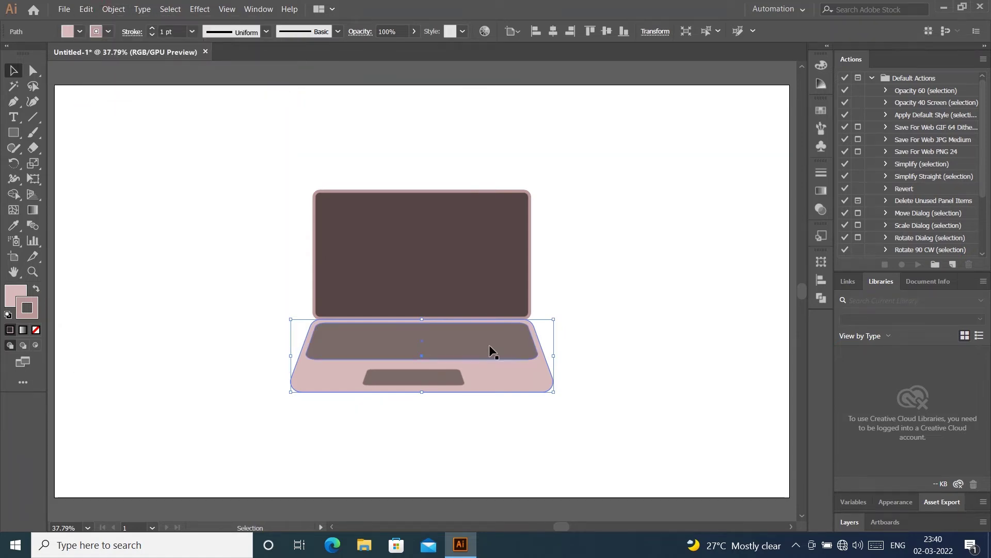
pyautogui.press('Down')
pyautogui.press('Down')
pyautogui.press('Down')
pyautogui.press('Down')
pyautogui.press('Down')
pyautogui.press('Down')
pyautogui.press('Down')
pyautogui.press('Down')
pyautogui.press('Down')
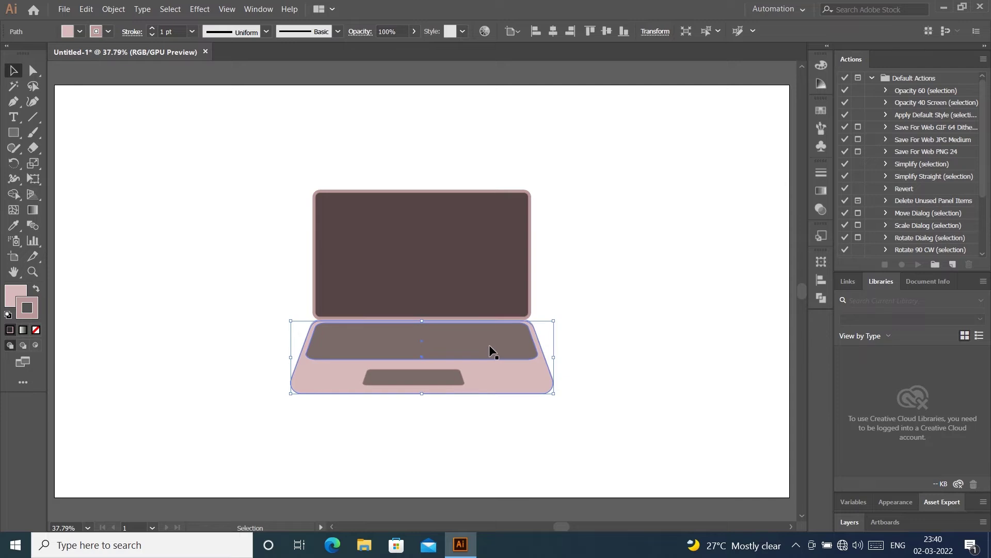
pyautogui.click(37, 293)
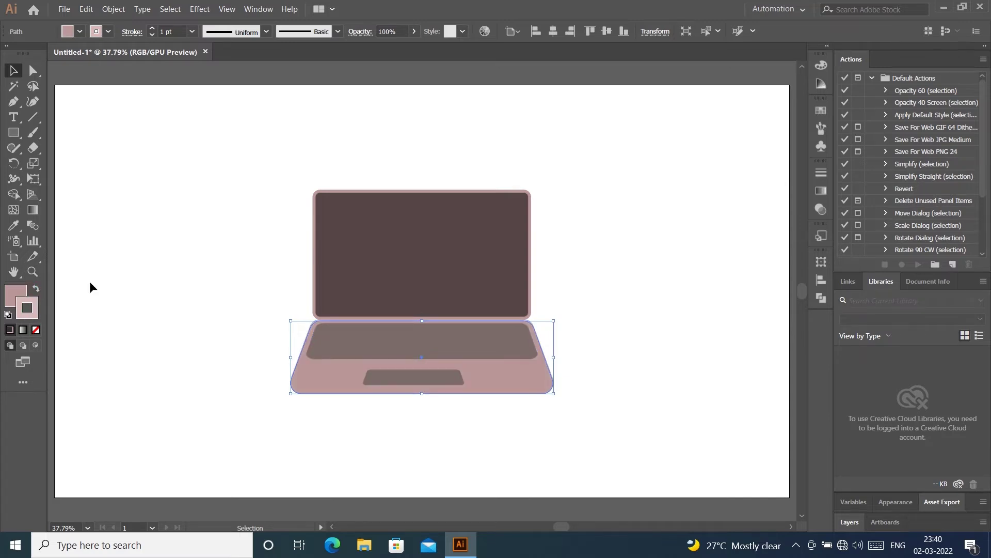
# Step: Send the darker base copy to the back, nudge it lower, and check the new edge
pyautogui.press('a')
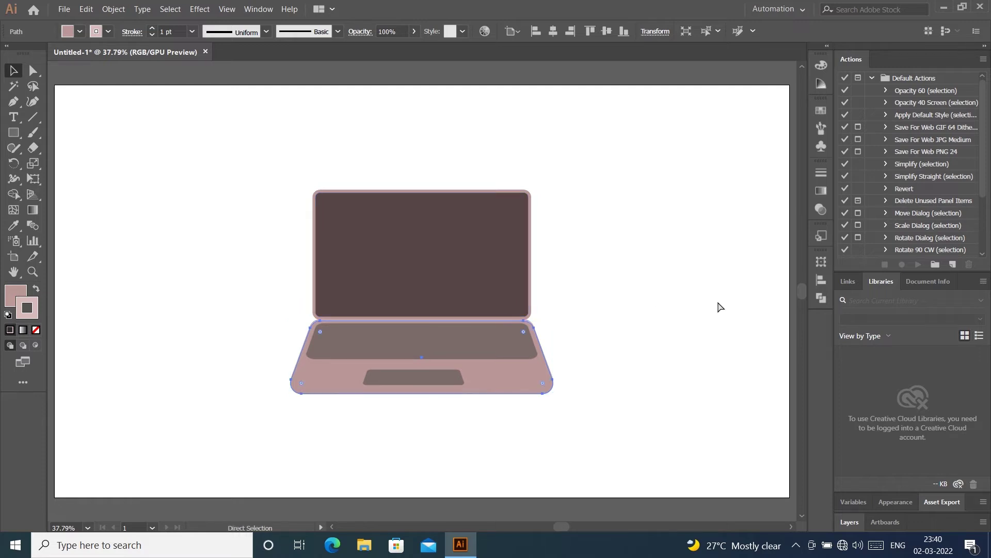
pyautogui.press('v')
pyautogui.rightClick(512, 373)
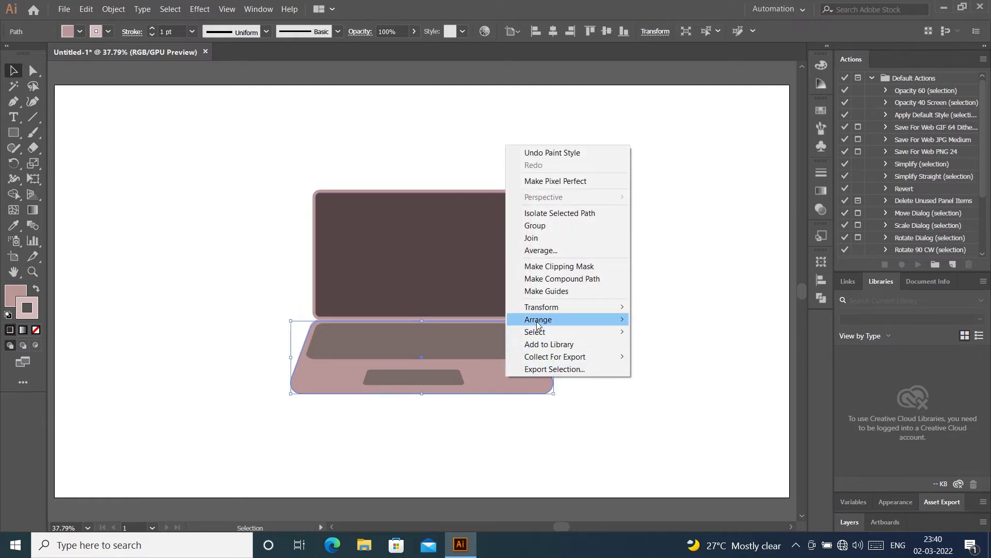
pyautogui.click(716, 356)
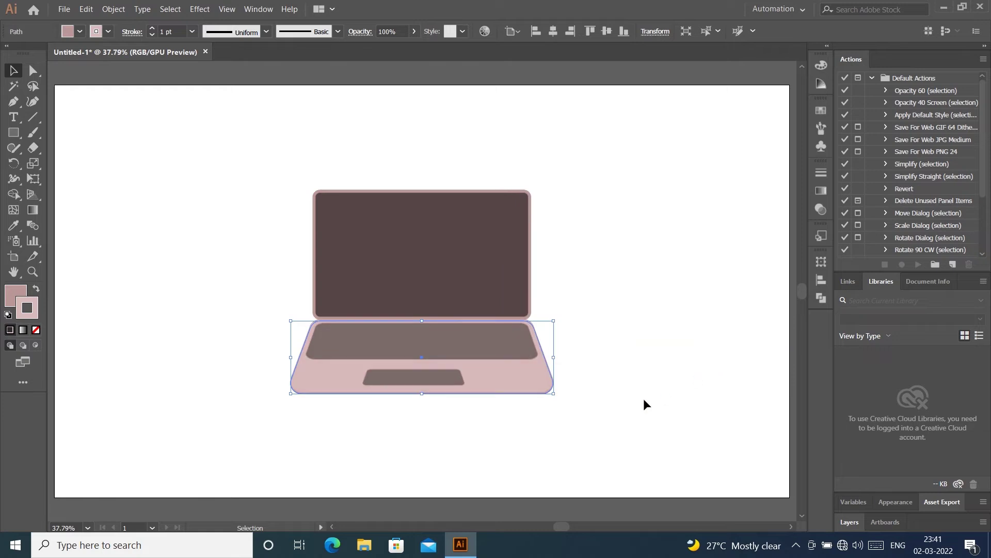
pyautogui.hotkey('shift', 'Down')
pyautogui.hotkey('shift', 'Down')
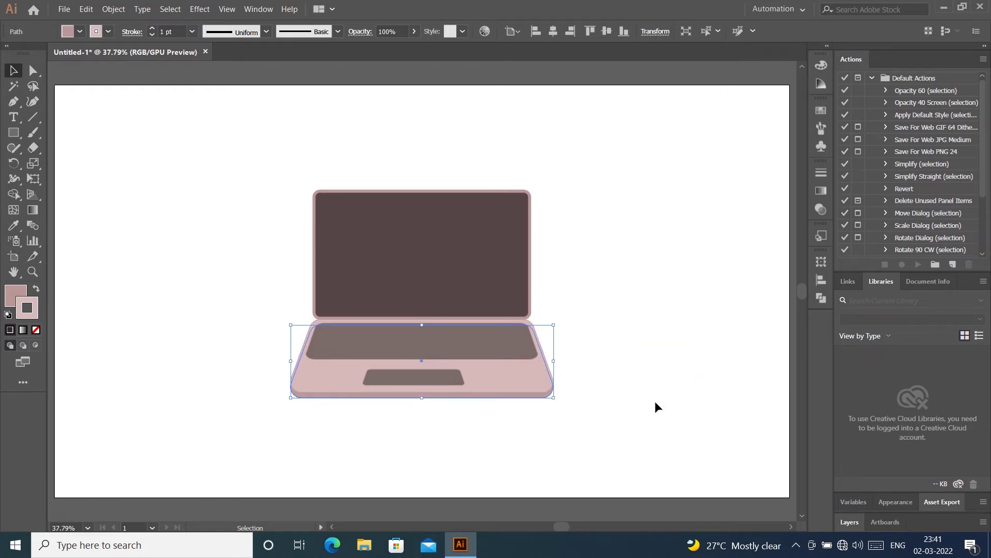
pyautogui.click(680, 327)
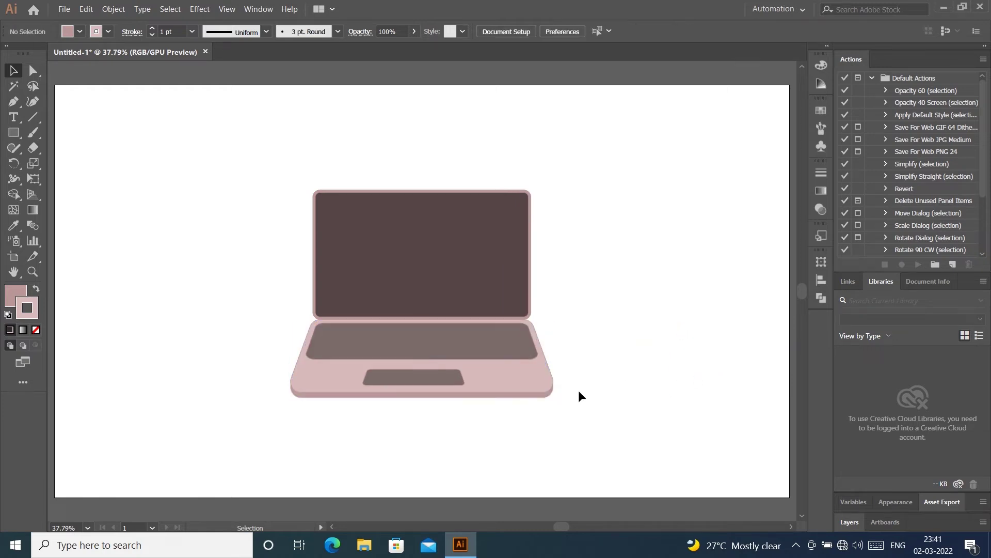
pyautogui.click(549, 394)
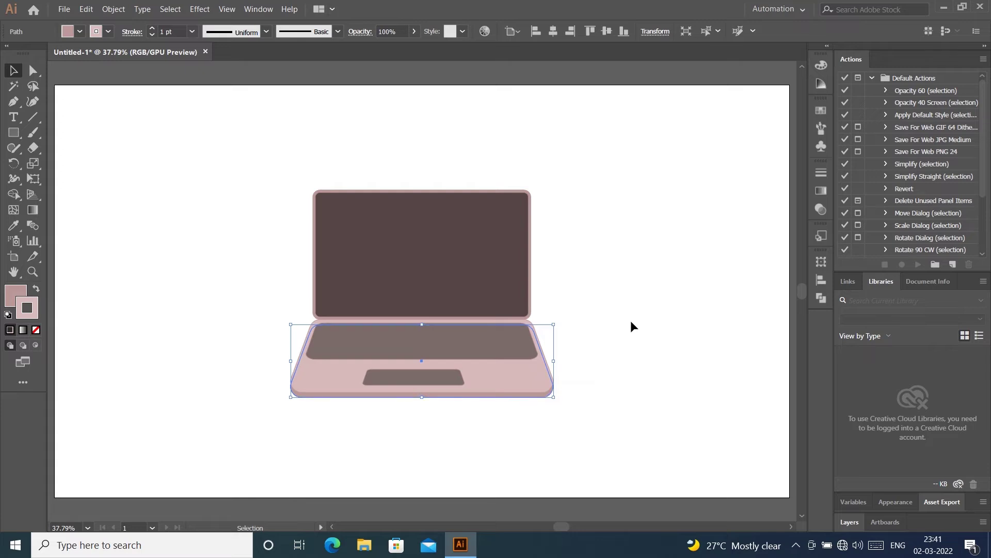
pyautogui.click(631, 326)
pyautogui.click(543, 402)
pyautogui.click(647, 324)
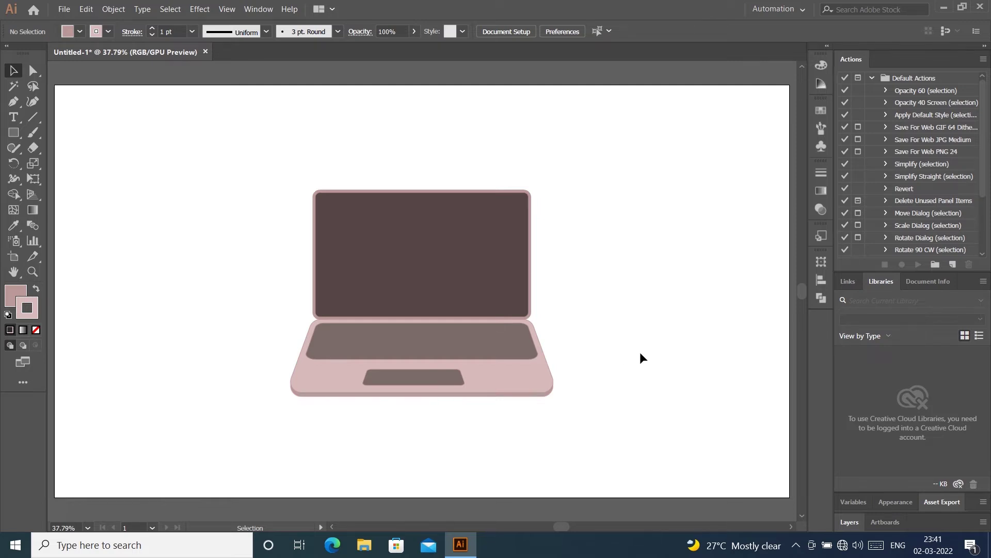
# Step: Remove the screen's outline and restore its opacity to 100%
pyautogui.click(456, 274)
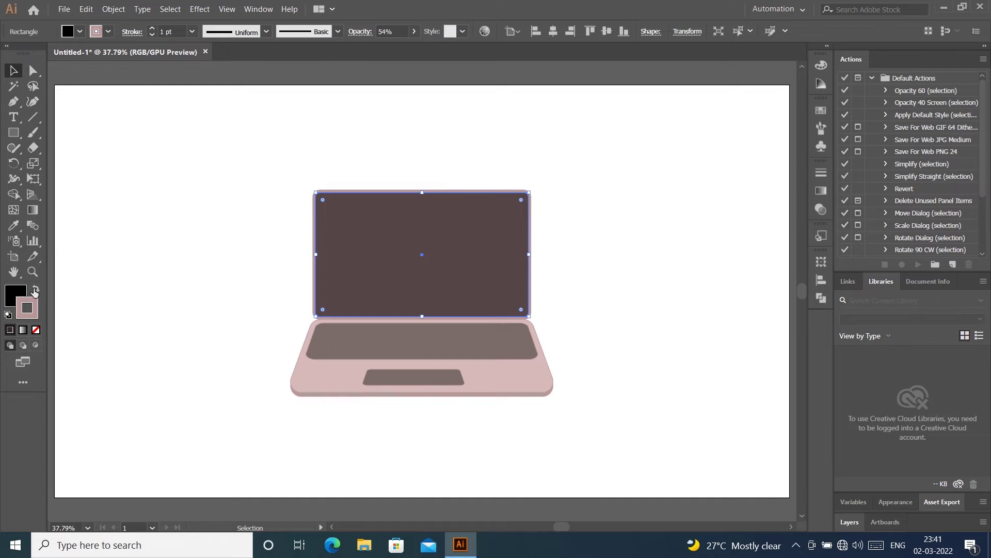
pyautogui.click(37, 330)
pyautogui.click(151, 242)
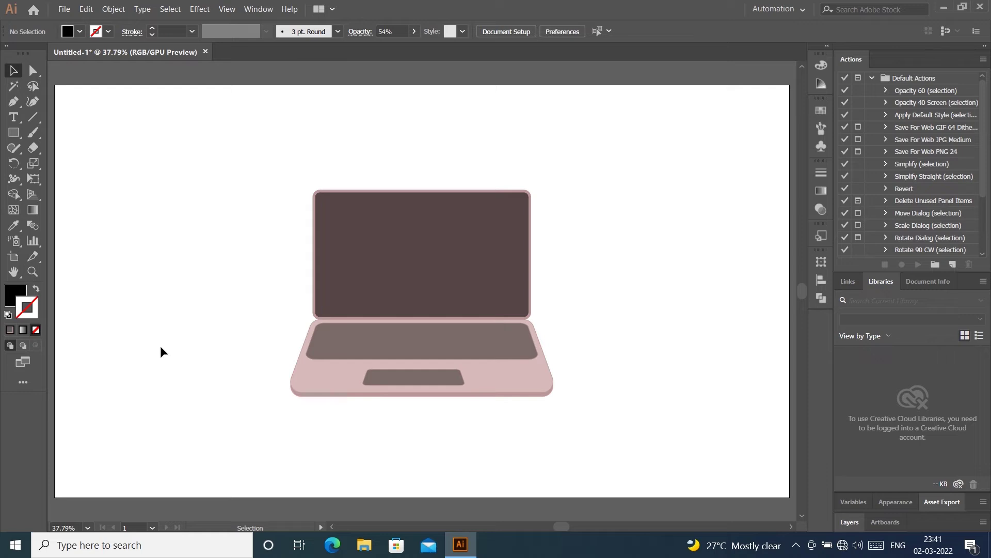
pyautogui.click(352, 260)
pyautogui.click(414, 32)
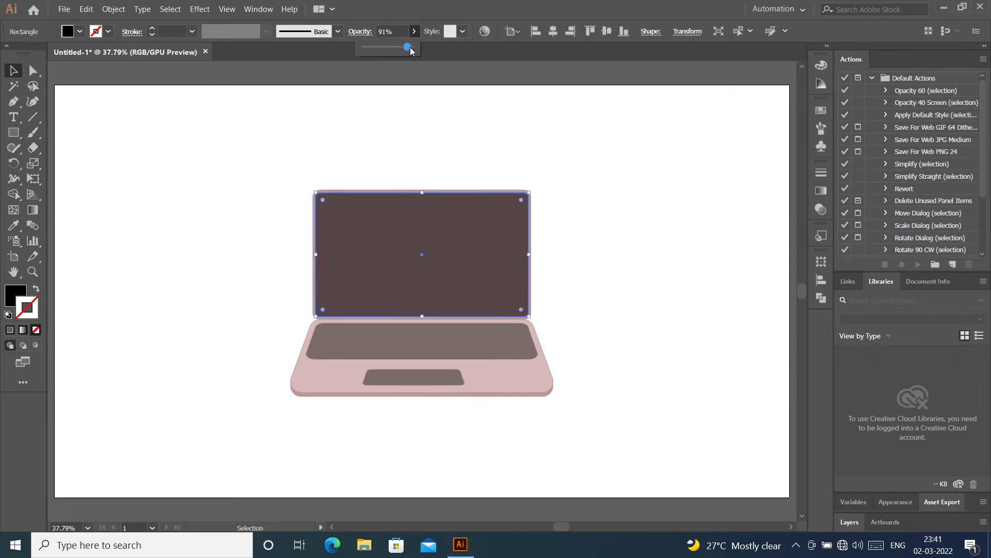
pyautogui.moveTo(408, 47); pyautogui.dragTo(421, 48)
pyautogui.click(586, 116)
# Step: Fill the laptop screen with near-black 282626
pyautogui.click(465, 235)
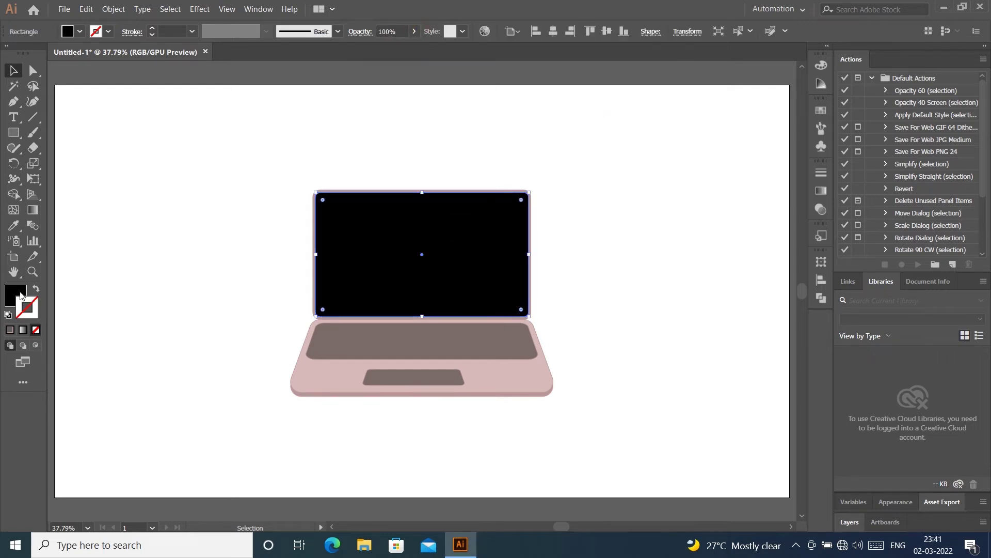
pyautogui.doubleClick(20, 296)
pyautogui.click(363, 336)
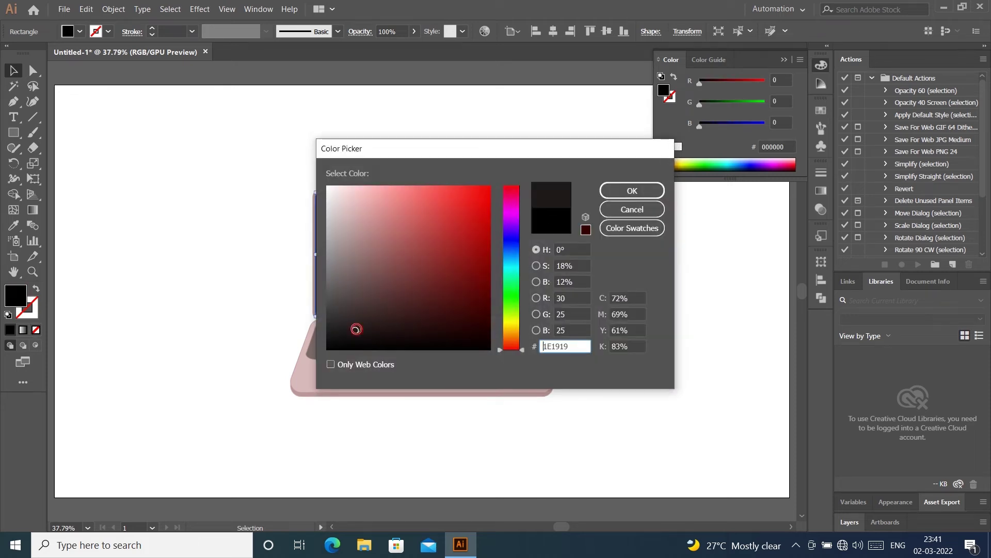
pyautogui.click(466, 254)
pyautogui.click(346, 322)
pyautogui.click(627, 191)
pyautogui.click(652, 210)
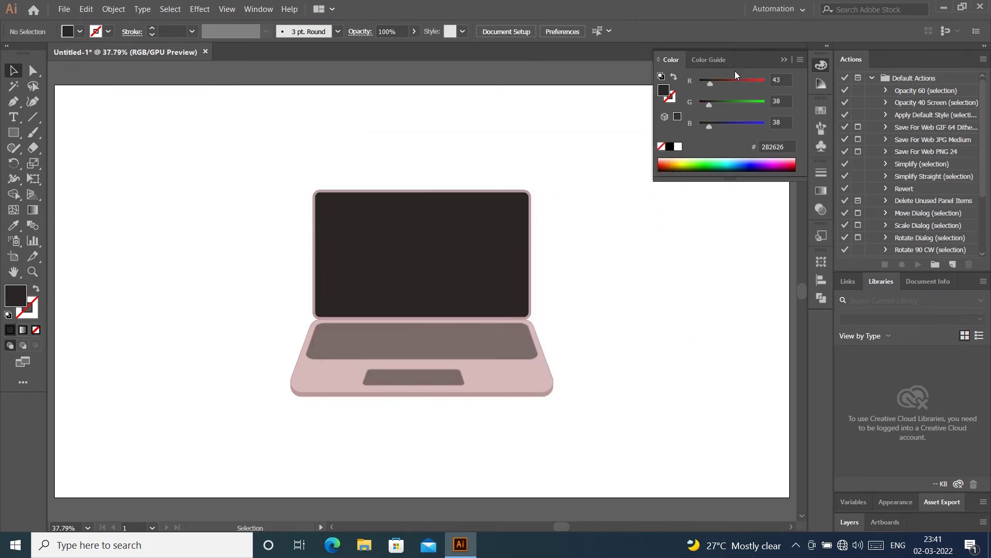
pyautogui.click(784, 59)
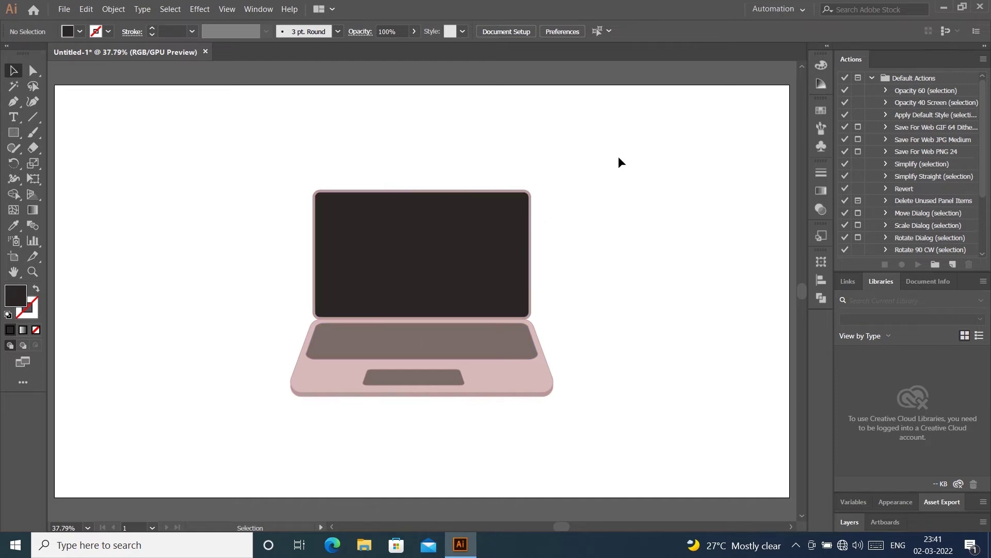
# Step: Group all the laptop parts into one object
pyautogui.moveTo(299, 135); pyautogui.dragTo(566, 406)
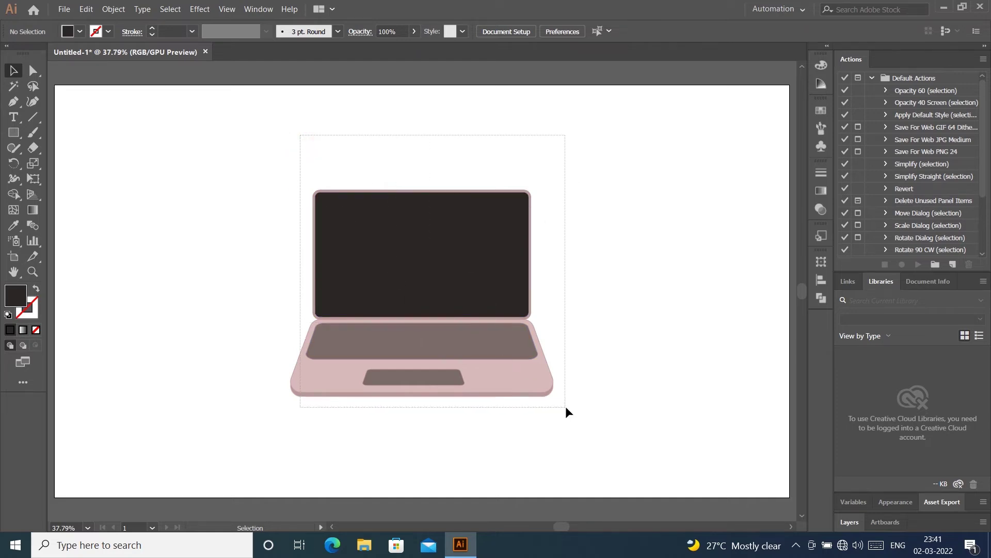
pyautogui.rightClick(428, 283)
pyautogui.click(466, 353)
pyautogui.click(655, 194)
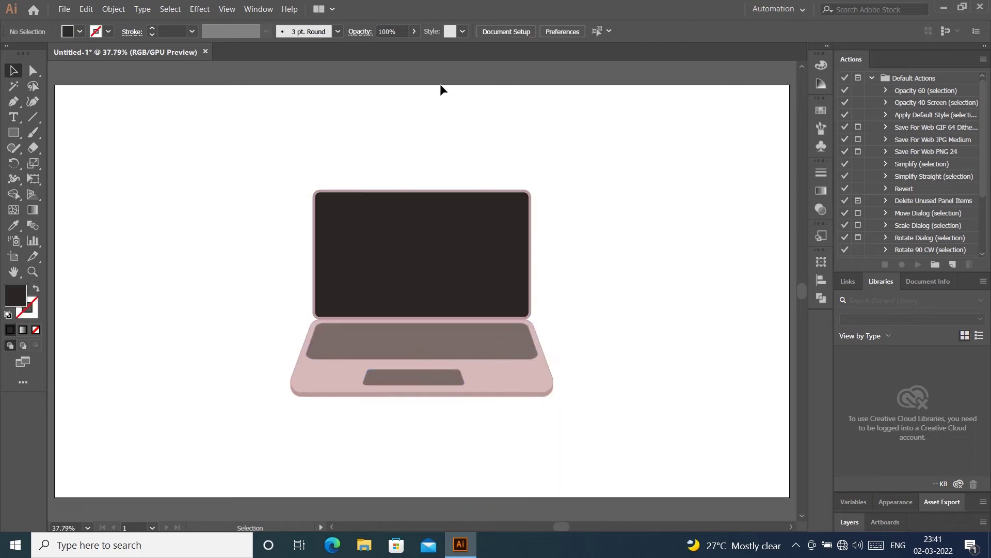
# Step: Nudge the laptop group up and centre it vertically on the artboard
pyautogui.moveTo(434, 247); pyautogui.dragTo(434, 232)
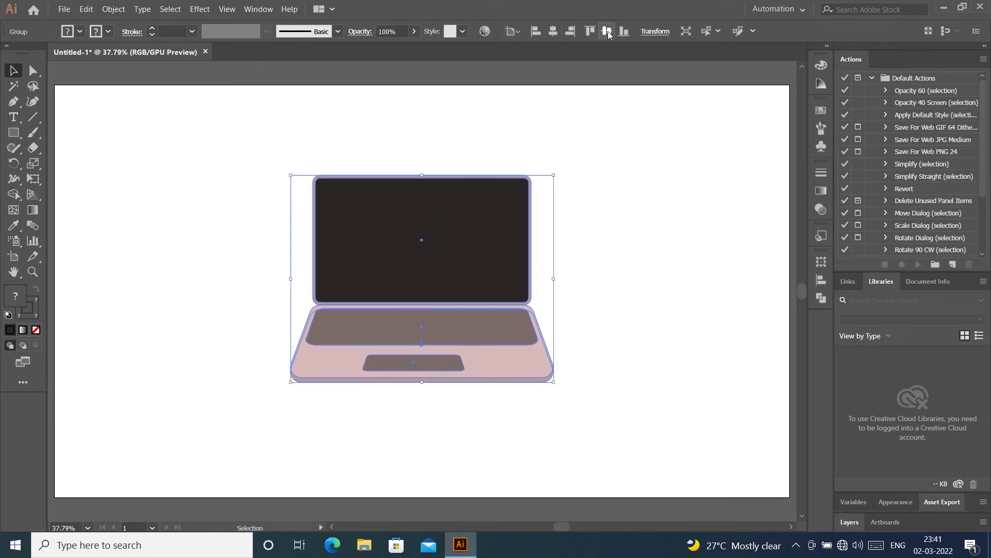
pyautogui.click(607, 31)
pyautogui.click(639, 160)
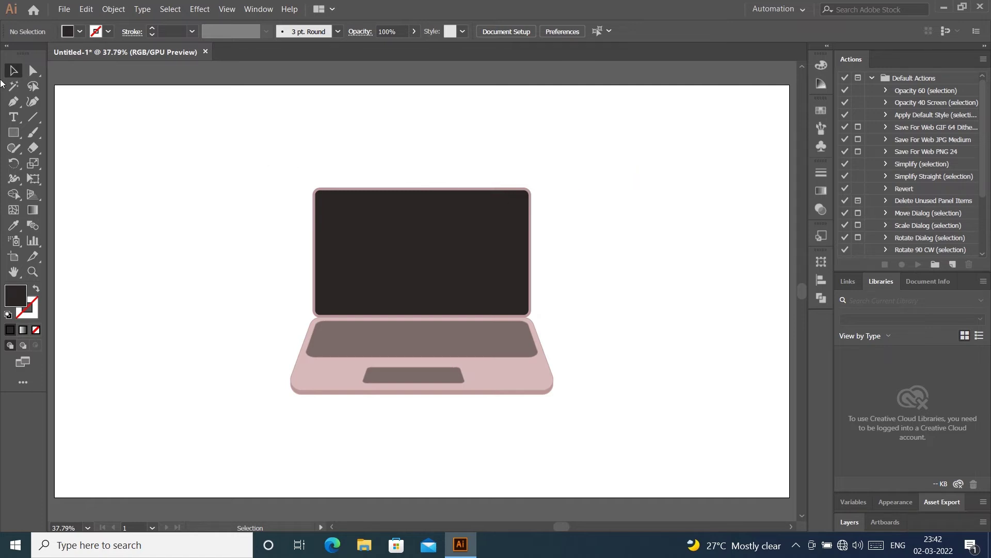
pyautogui.click(64, 9)
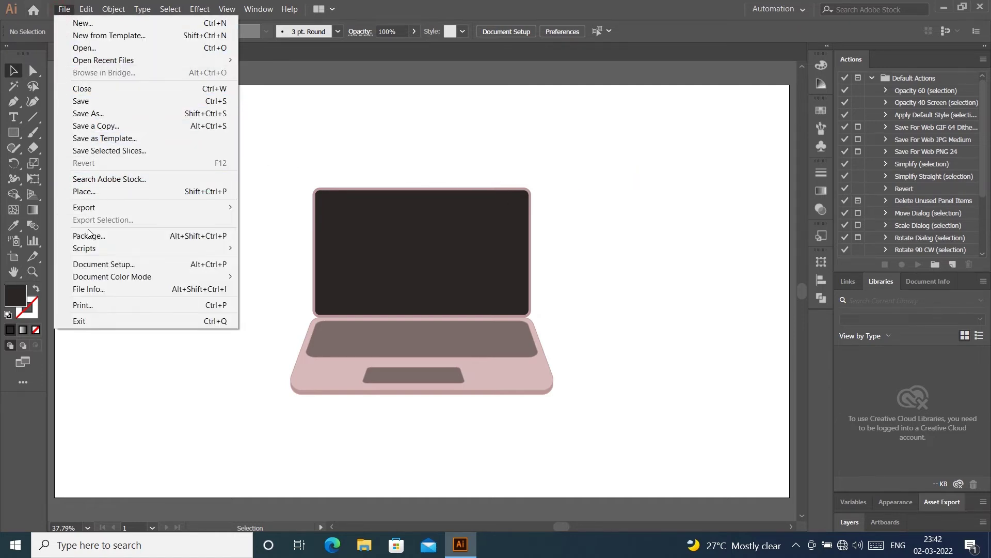
pyautogui.moveTo(83, 207)
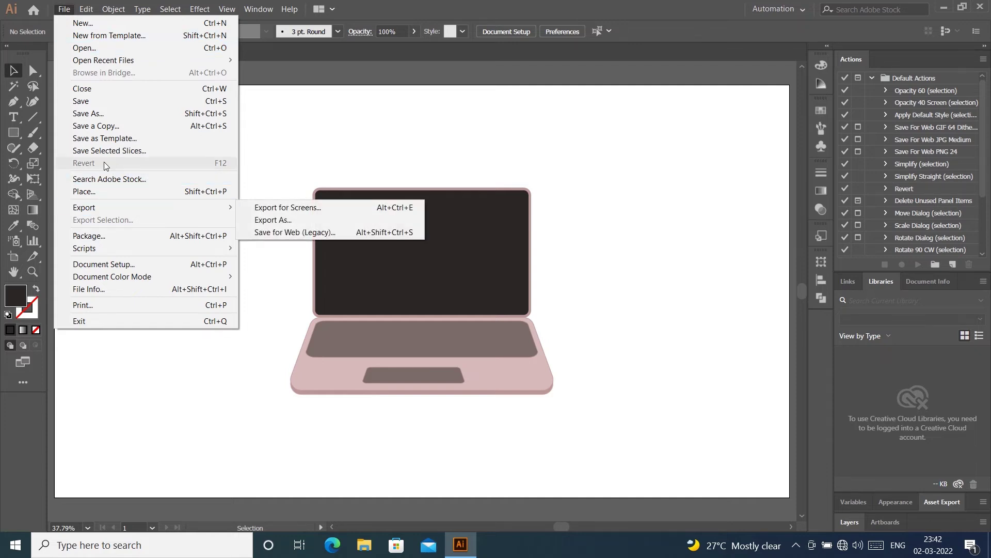
# Step: Open logo 1.ai from New Volume (D:) > work for youtube > 001
pyautogui.click(93, 49)
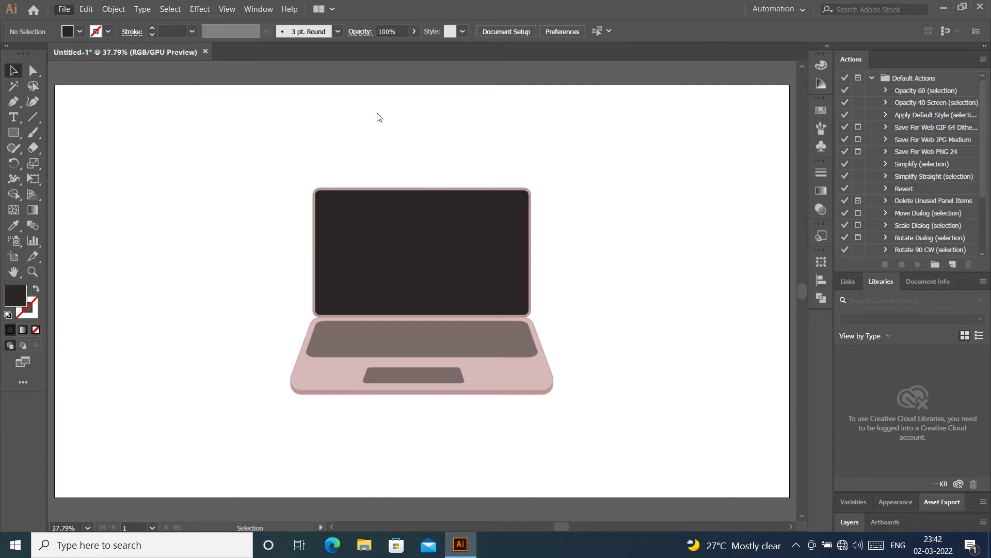
pyautogui.click(45, 76)
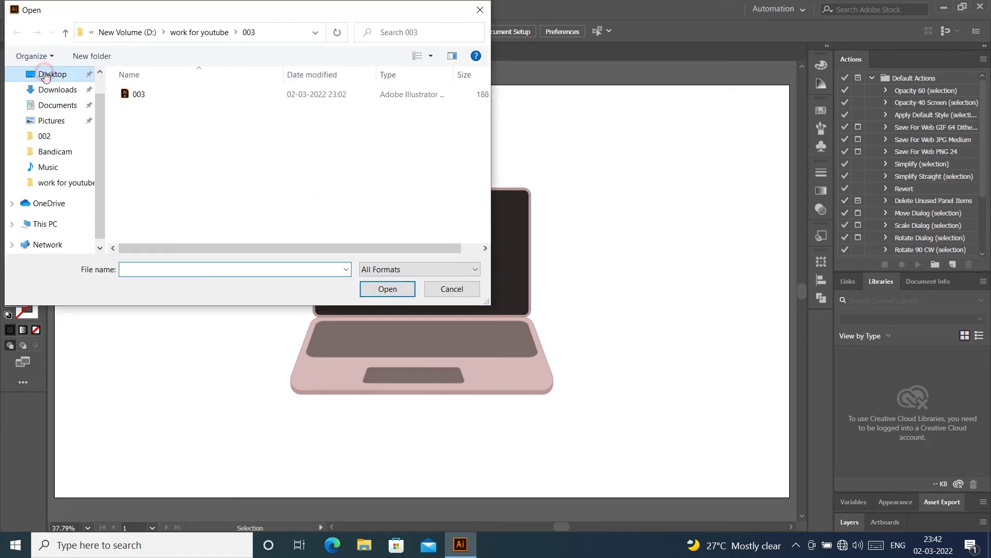
pyautogui.click(49, 224)
pyautogui.scroll(-2, 319, 148)
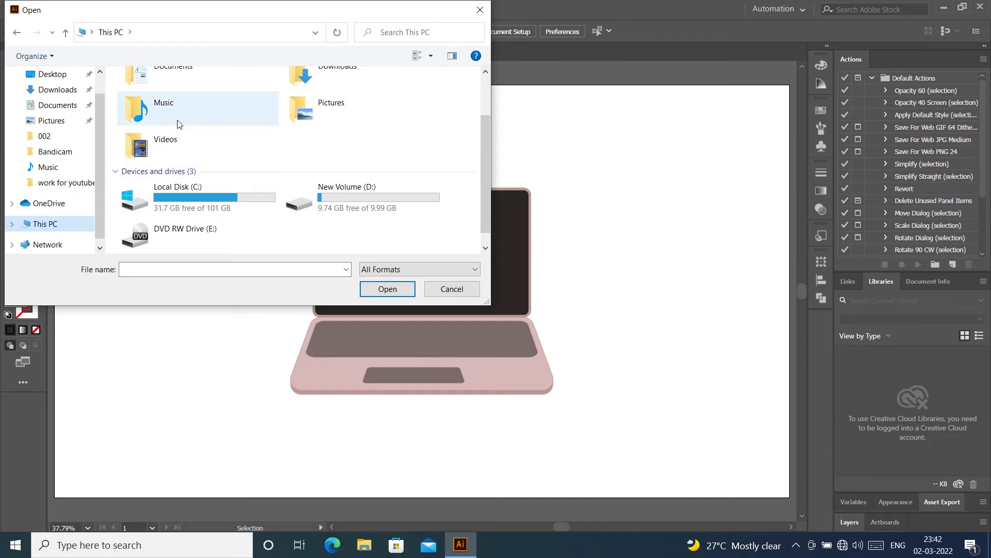
pyautogui.doubleClick(326, 206)
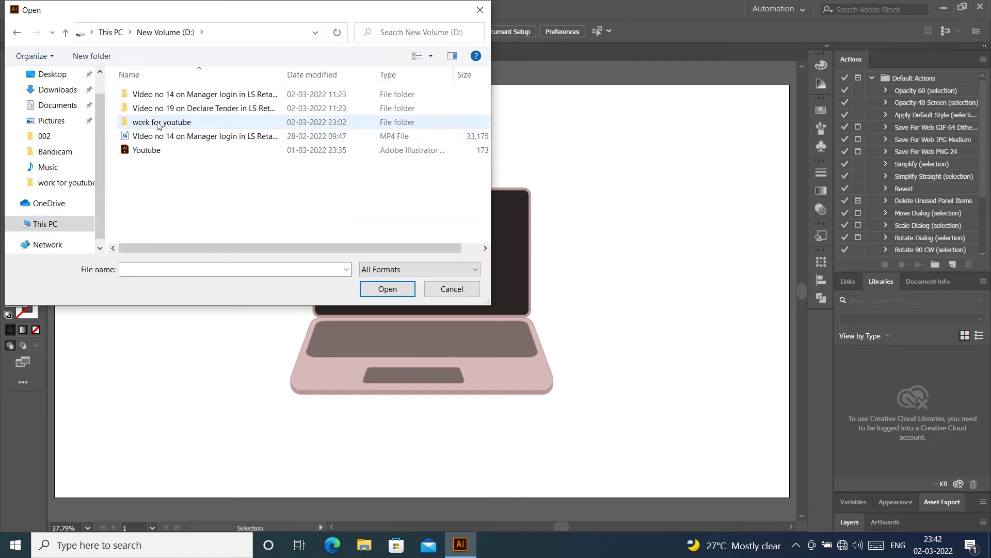
pyautogui.doubleClick(176, 123)
pyautogui.doubleClick(150, 98)
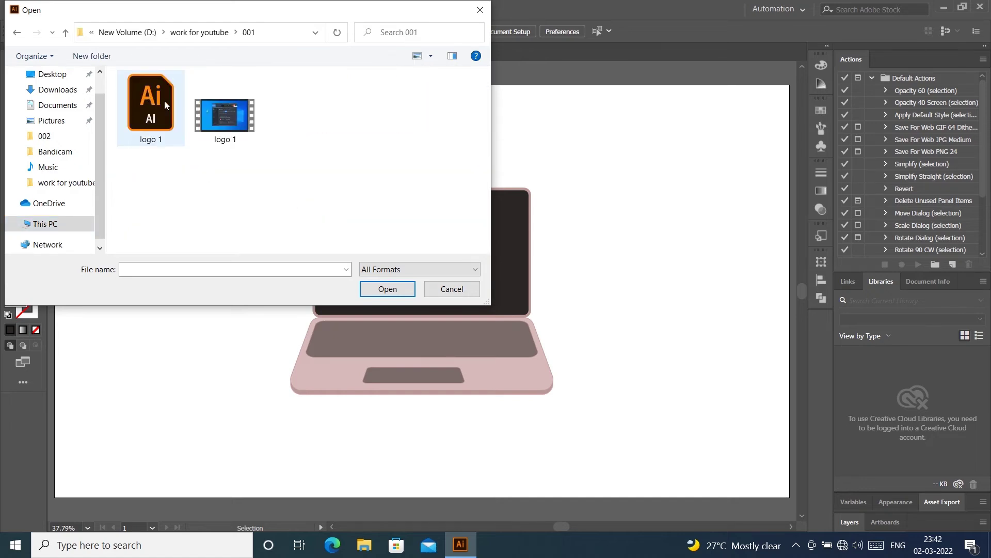
pyautogui.doubleClick(164, 100)
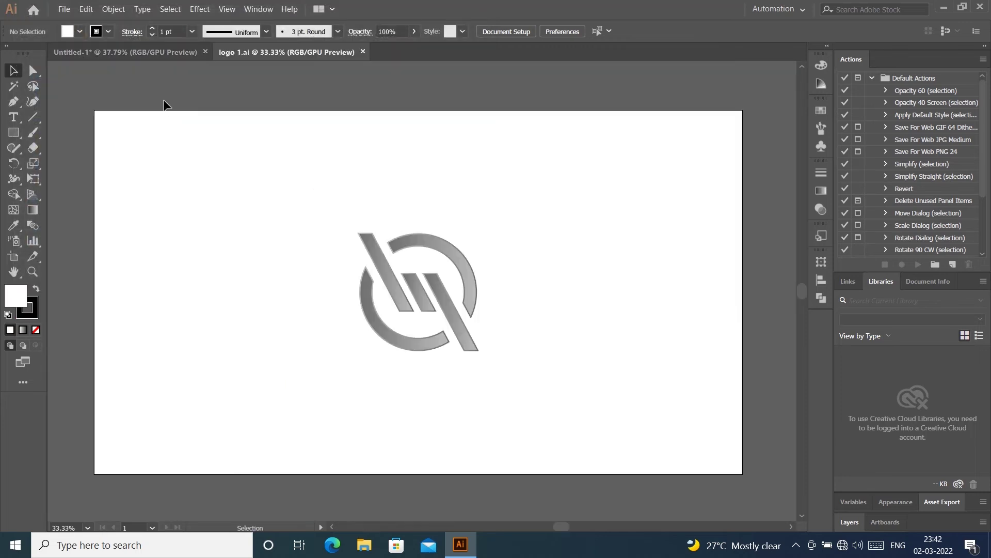
# Step: Bring the logo into the laptop drawing, shrink it, and centre it on the dark screen
pyautogui.click(412, 294)
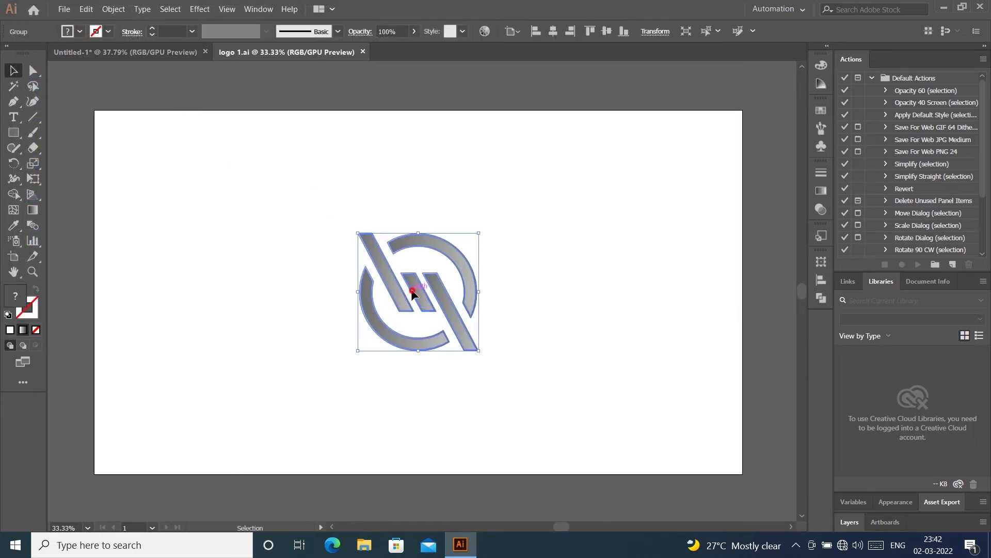
pyautogui.moveTo(411, 291)
pyautogui.mouseDown()
pyautogui.moveTo(149, 53)
pyautogui.moveTo(376, 247)
pyautogui.mouseUp()
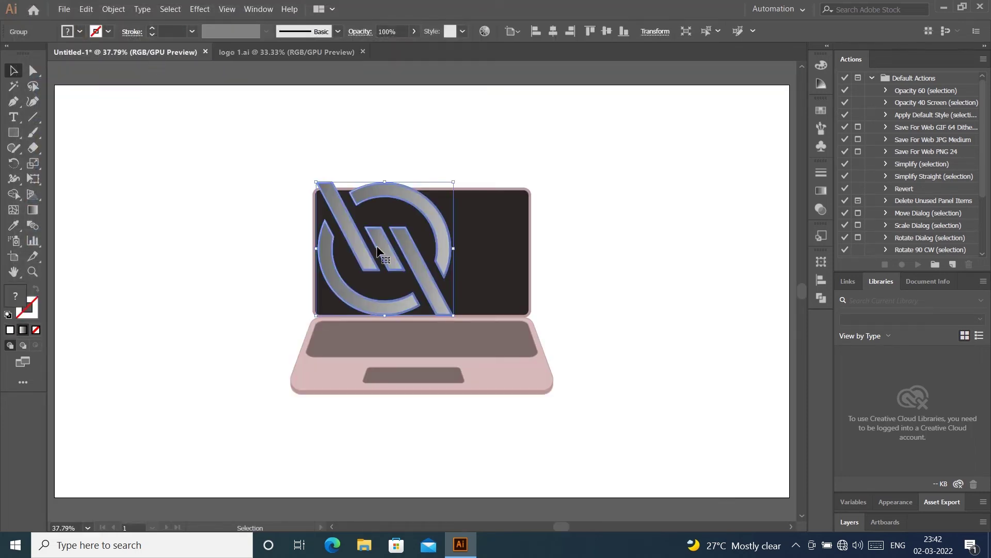
pyautogui.moveTo(454, 181); pyautogui.dragTo(374, 264)
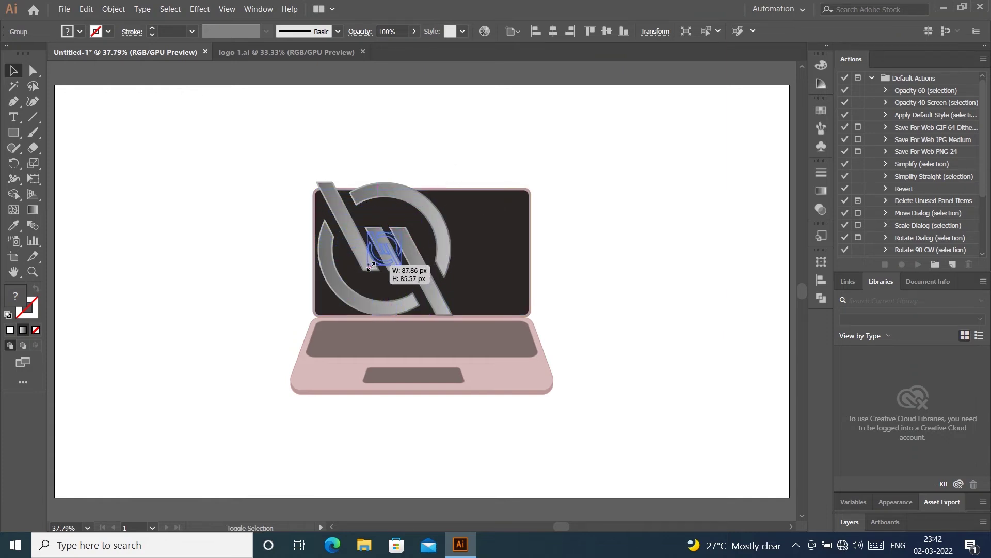
pyautogui.moveTo(374, 264); pyautogui.dragTo(401, 232)
pyautogui.click(554, 31)
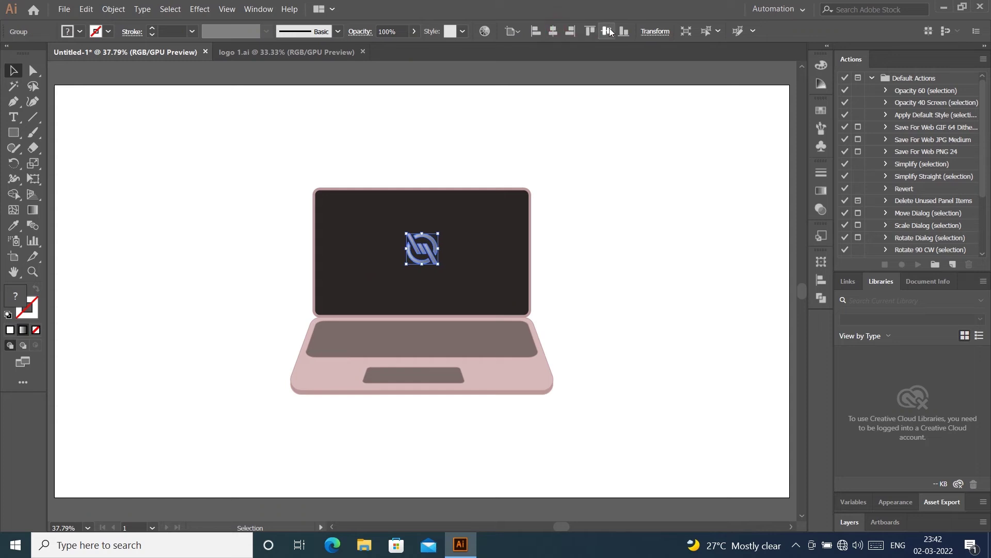
pyautogui.click(606, 31)
pyautogui.moveTo(423, 293); pyautogui.dragTo(431, 276)
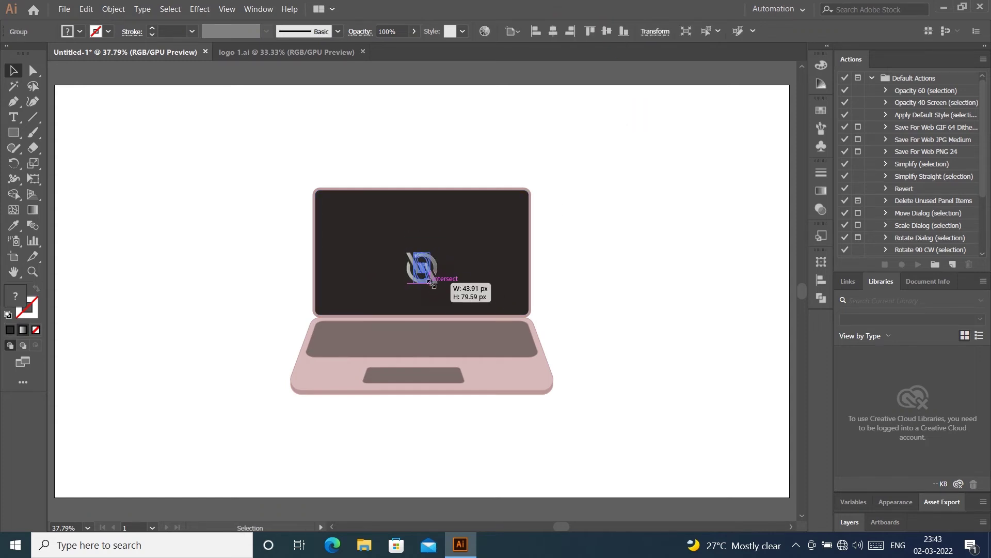
pyautogui.click(605, 212)
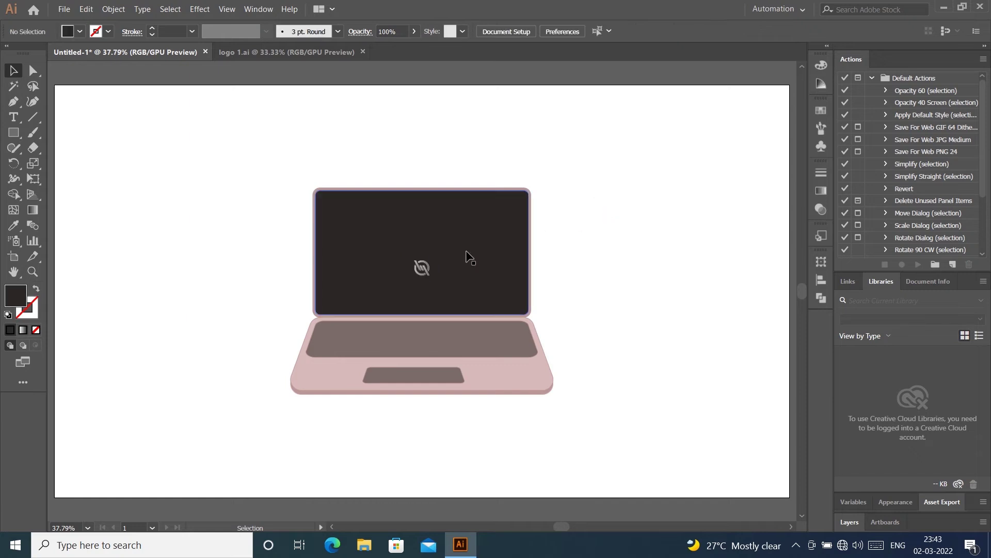
pyautogui.click(436, 271)
# Step: Draw a long thin bar left of the laptop and round its corners fully
pyautogui.click(615, 235)
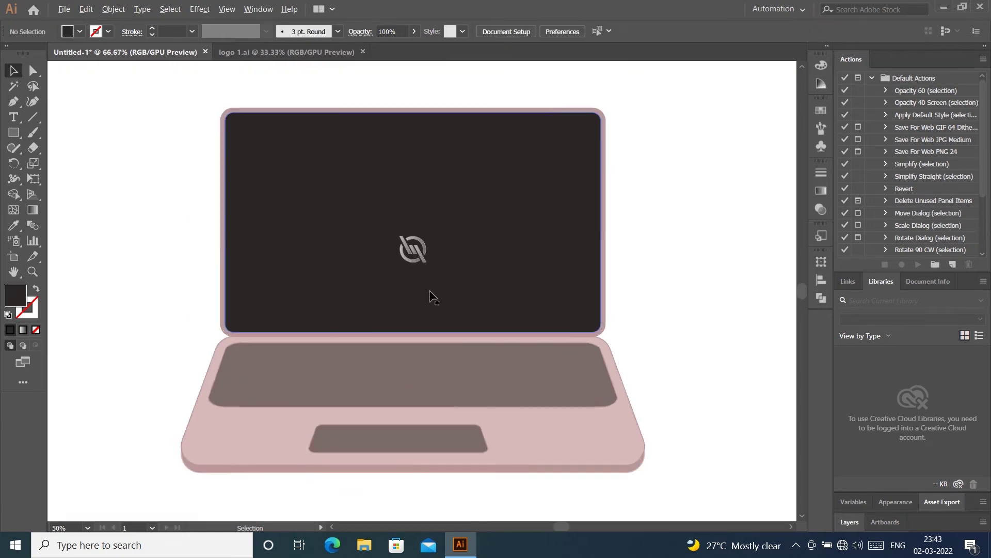
pyautogui.hotkey('ctrl', '1')
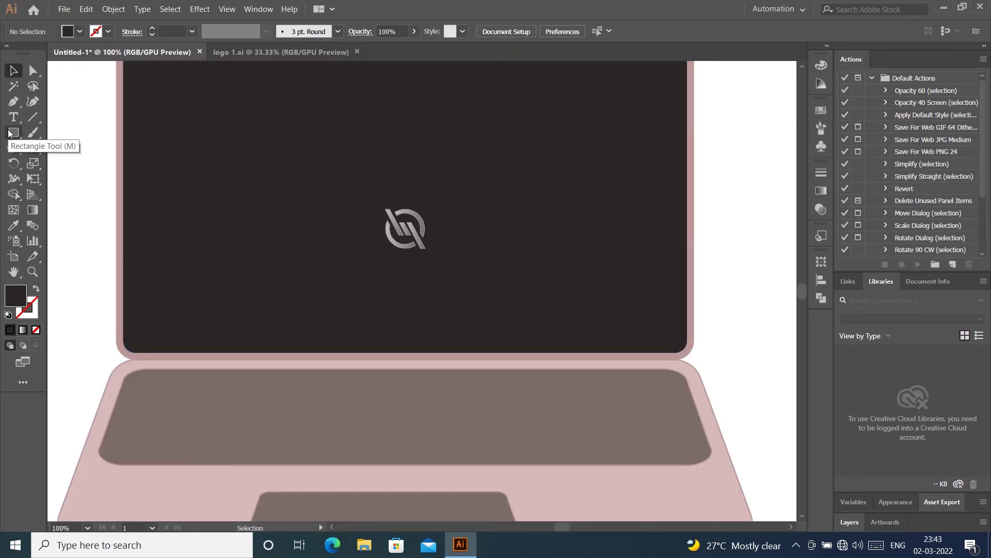
pyautogui.click(14, 133)
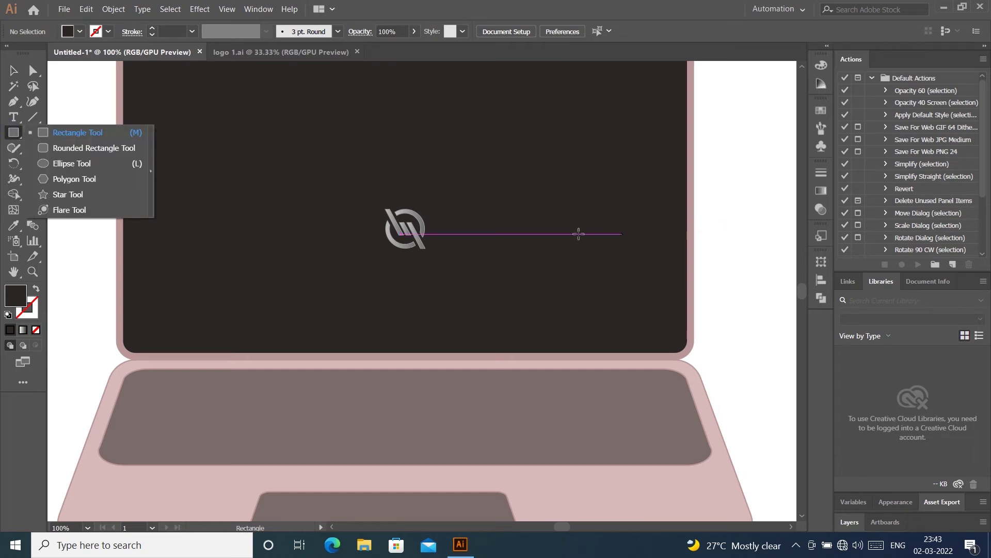
pyautogui.scroll(-2, 555, 241)
pyautogui.moveTo(69, 221); pyautogui.dragTo(301, 240)
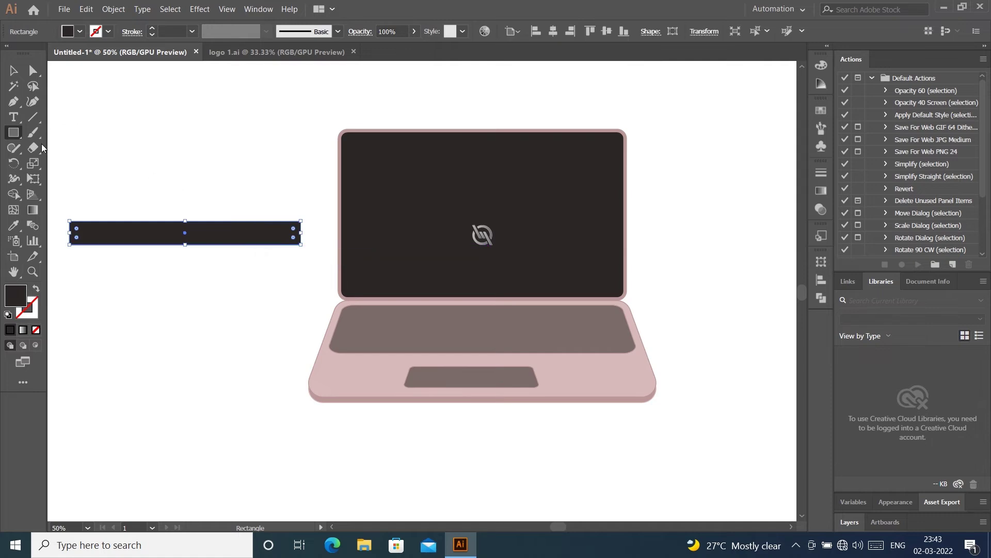
pyautogui.moveTo(78, 231); pyautogui.dragTo(124, 236)
pyautogui.press('v')
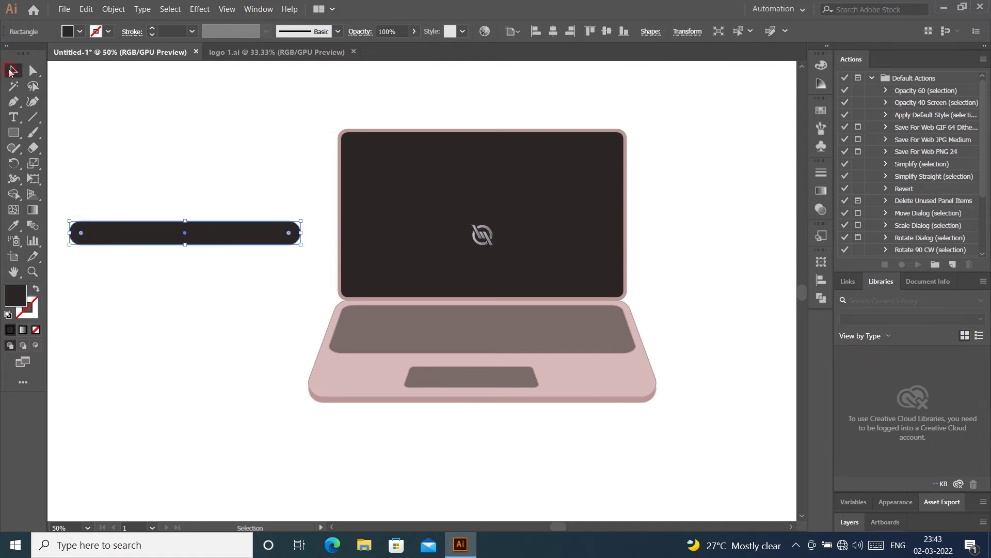
pyautogui.click(199, 135)
# Step: Fill the rounded bar with dark grey 474141
pyautogui.click(266, 245)
pyautogui.click(292, 156)
pyautogui.click(266, 231)
pyautogui.doubleClick(15, 296)
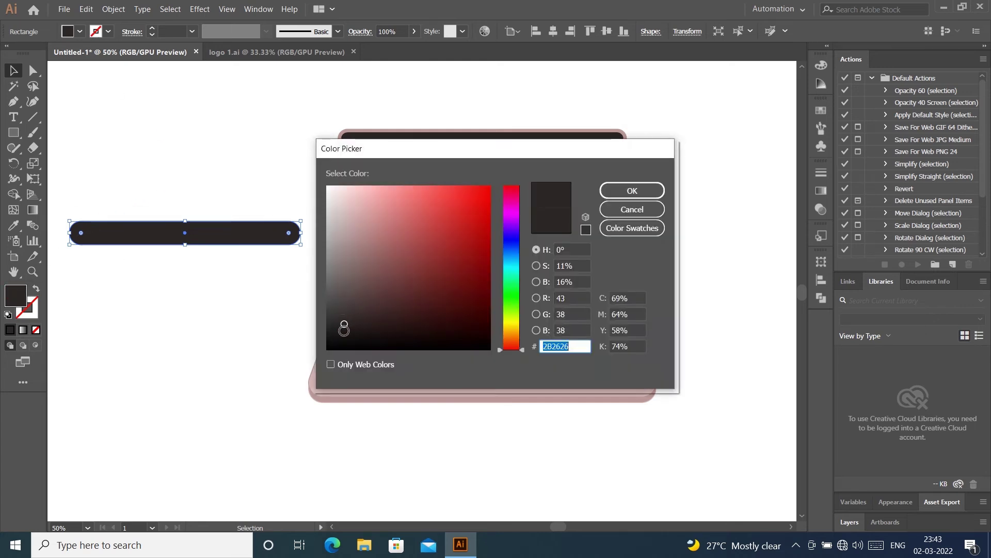
pyautogui.moveTo(344, 328); pyautogui.dragTo(339, 303)
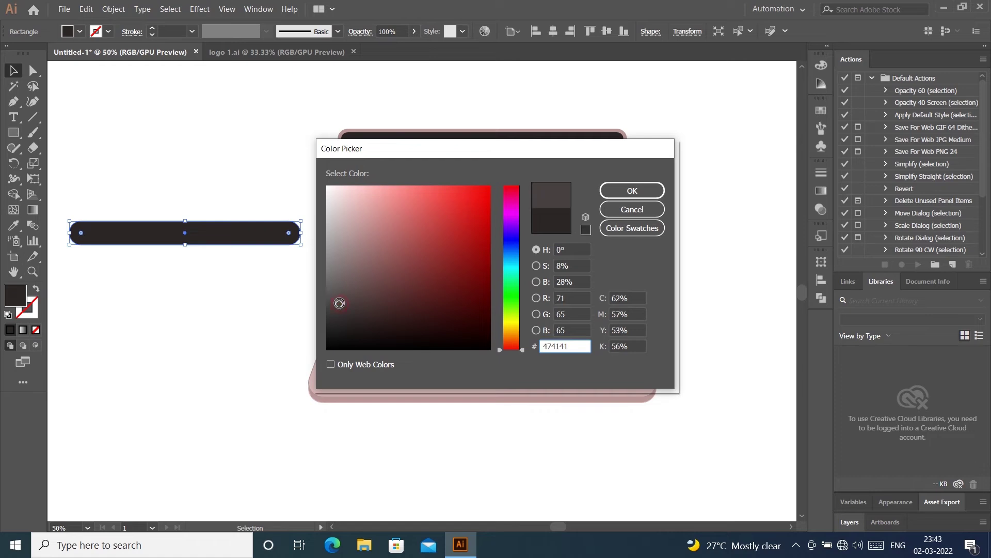
pyautogui.click(631, 190)
pyautogui.click(271, 155)
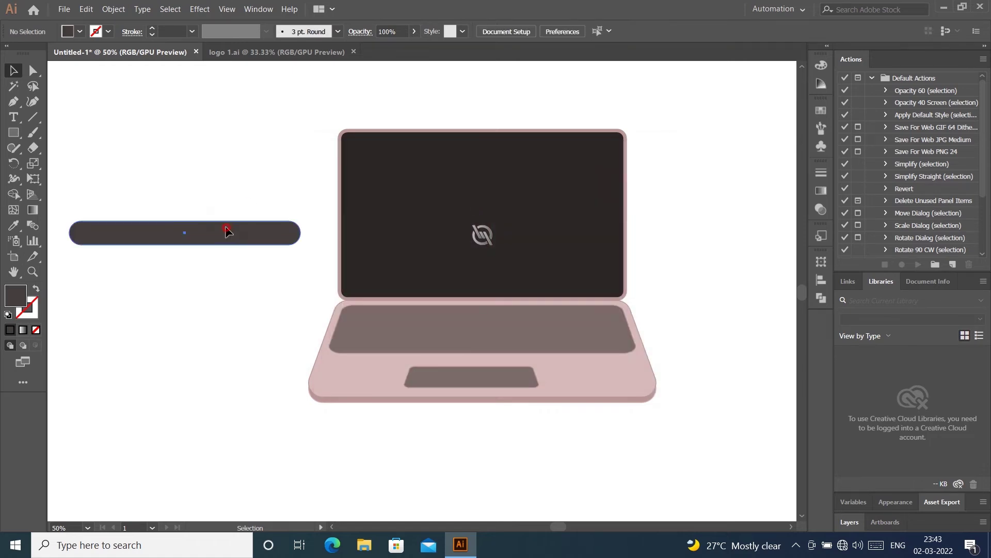
pyautogui.click(227, 231)
# Step: Create an inset copy of the bar using Offset Path at -3 px
pyautogui.click(113, 9)
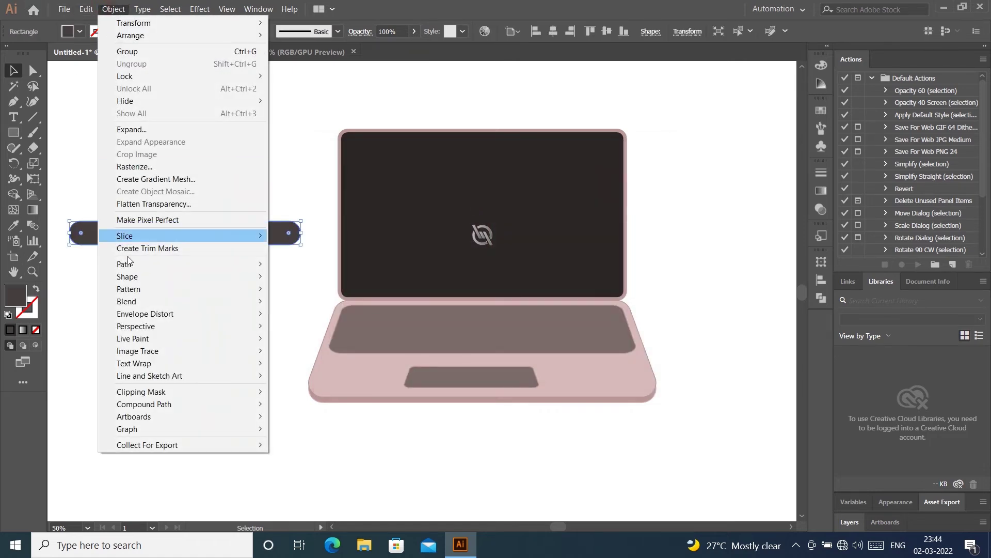
pyautogui.moveTo(132, 264)
pyautogui.click(318, 306)
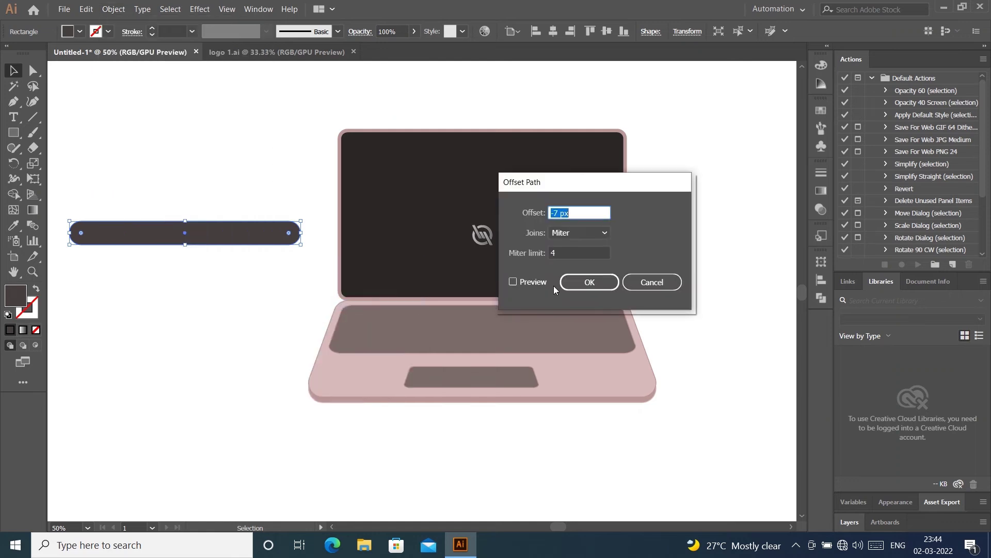
pyautogui.click(522, 283)
pyautogui.moveTo(584, 213); pyautogui.dragTo(543, 213)
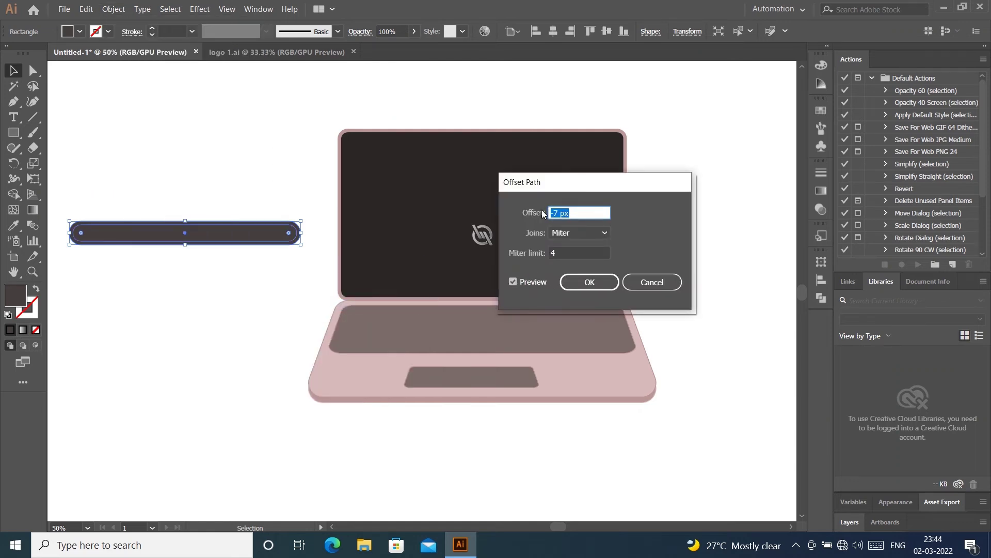
pyautogui.write('-1')
pyautogui.press('Down')
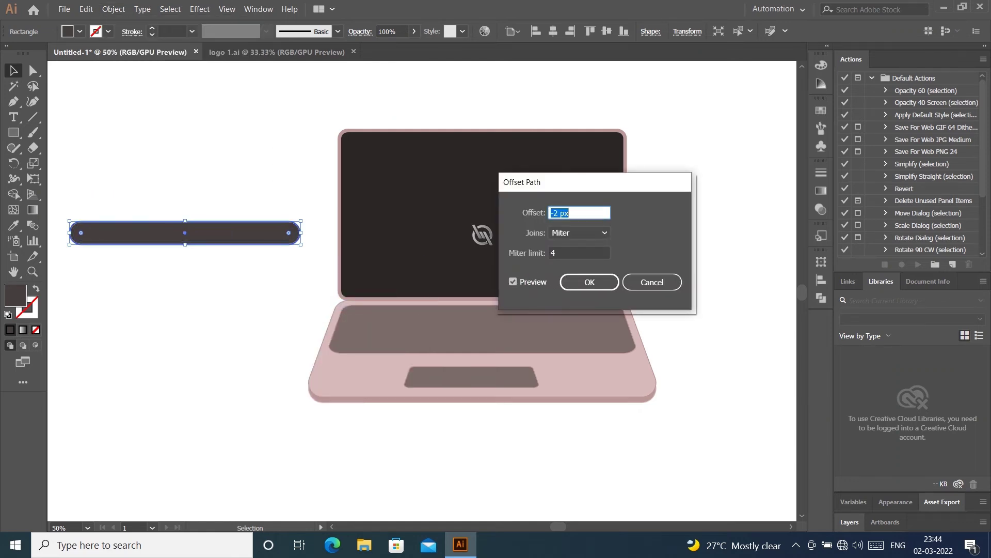
pyautogui.press('Down')
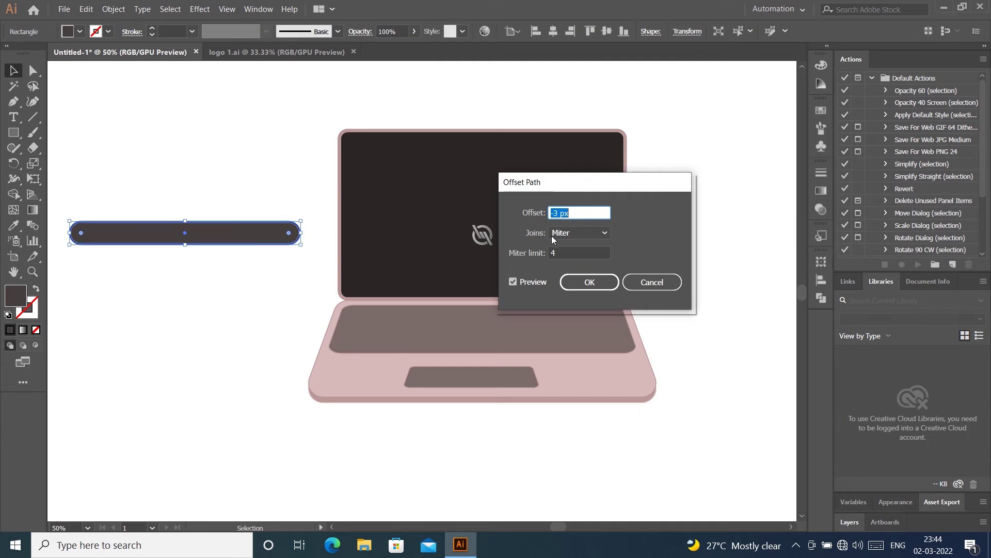
pyautogui.click(575, 284)
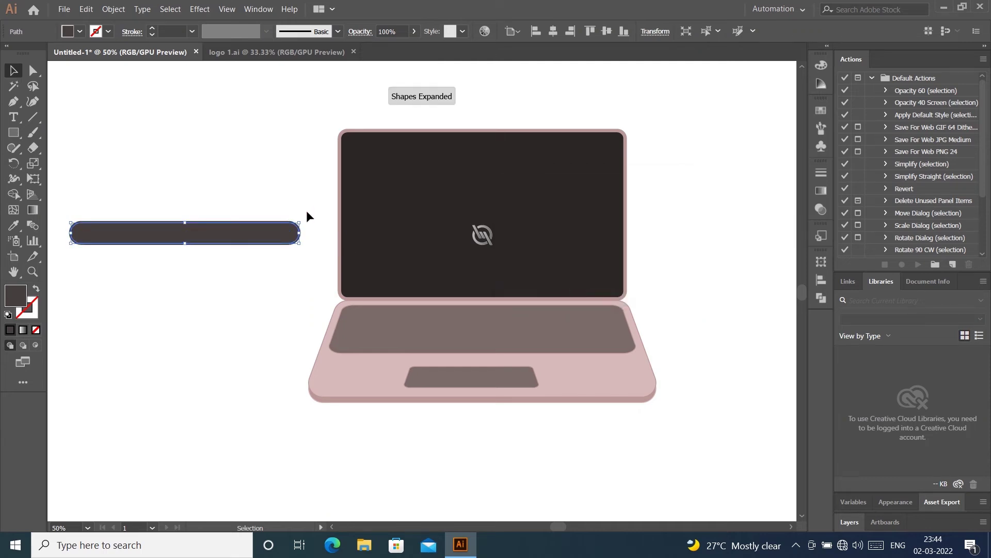
pyautogui.click(80, 31)
# Step: Fill the inset bar with white, then undo a trial resize of its right end
pyautogui.click(26, 54)
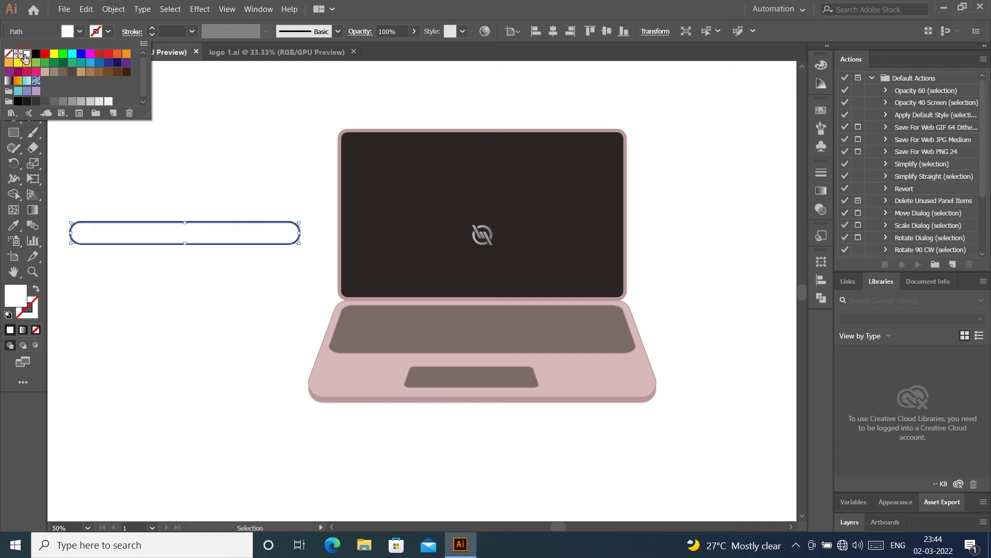
pyautogui.click(296, 169)
pyautogui.moveTo(300, 233); pyautogui.dragTo(194, 235)
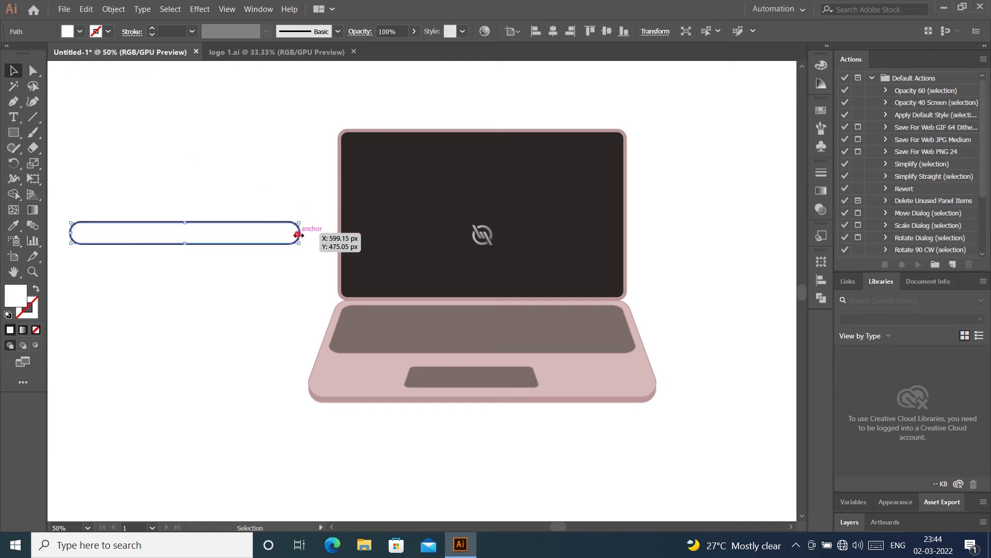
pyautogui.click(223, 173)
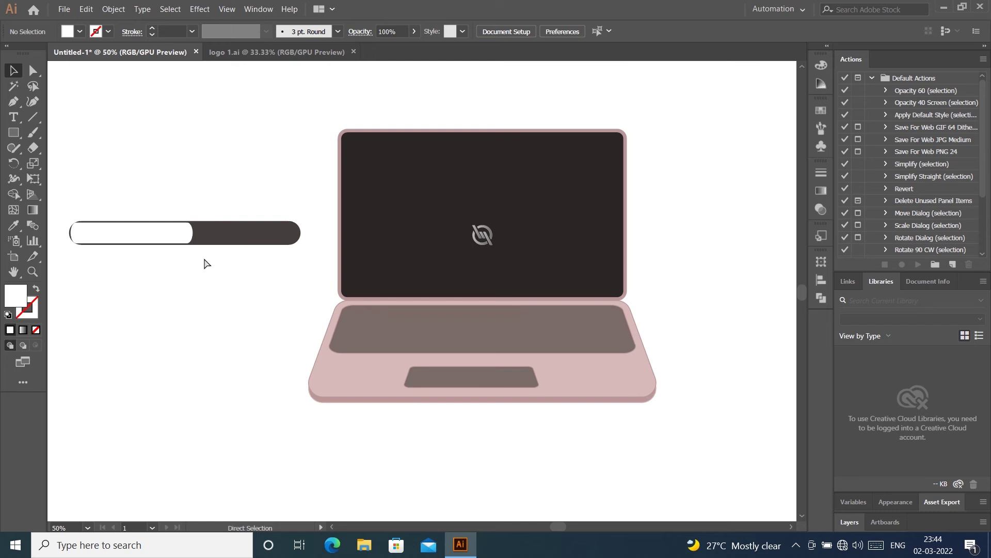
pyautogui.hotkey('ctrl', 'z')
pyautogui.click(259, 154)
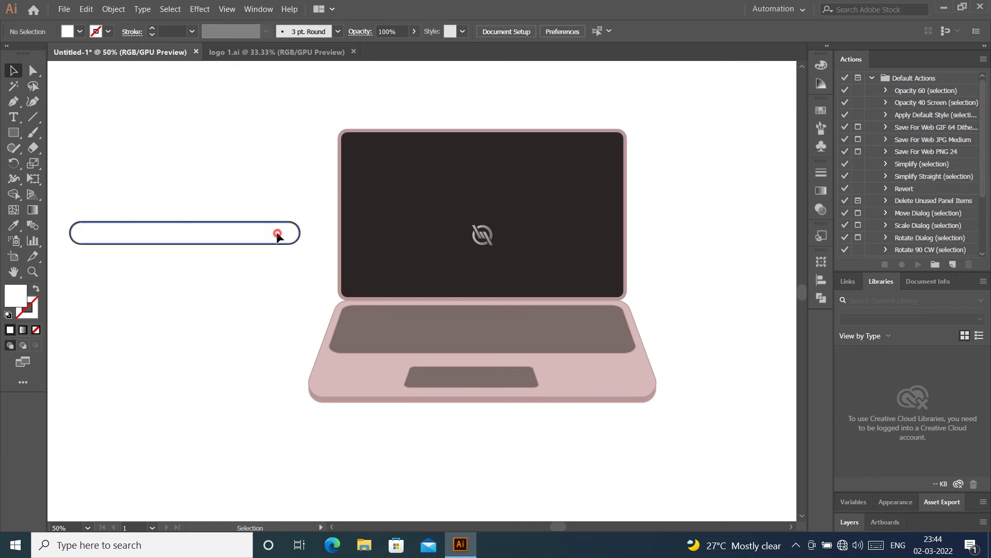
pyautogui.click(282, 233)
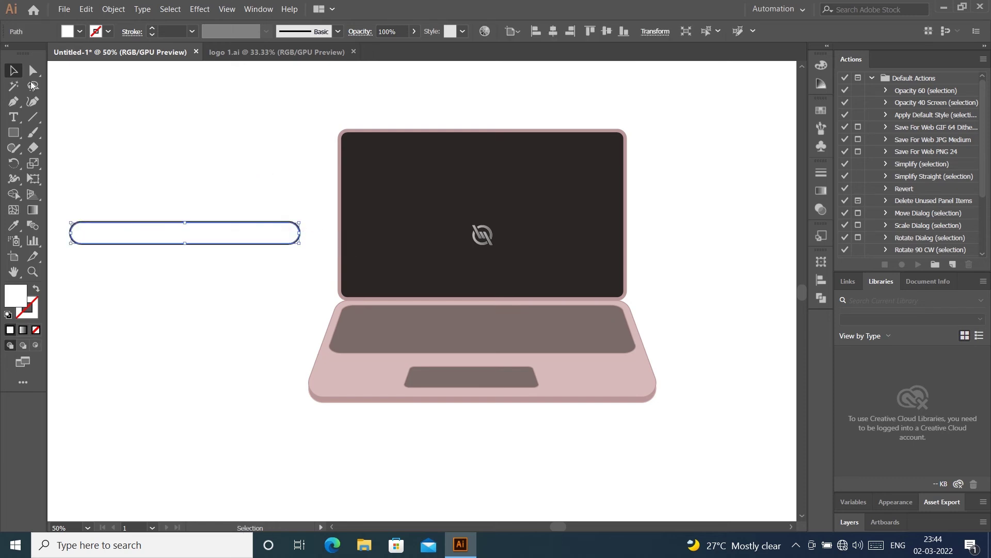
# Step: Move the white bar's right-end anchors left so it covers only part of the pill
pyautogui.click(32, 71)
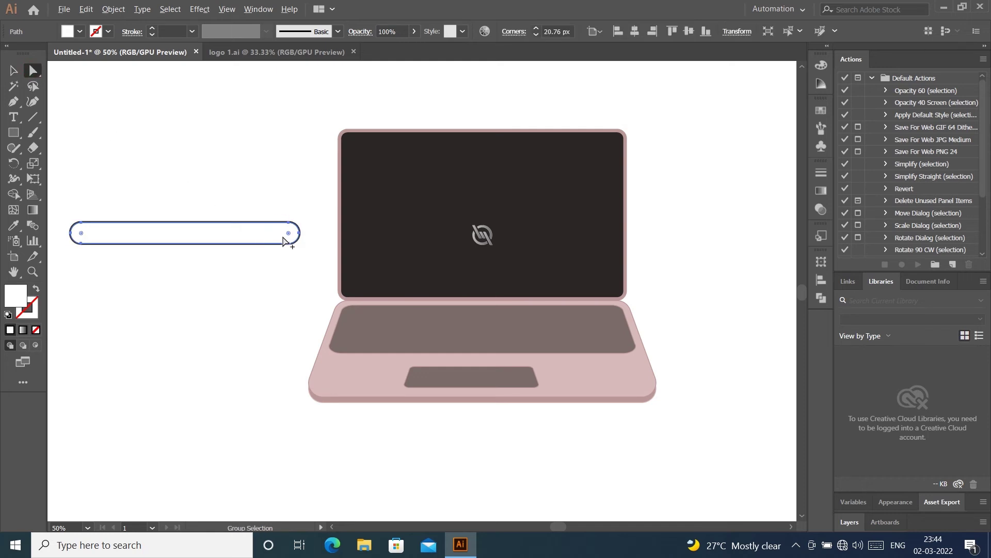
pyautogui.scroll(1, 284, 240)
pyautogui.click(301, 241)
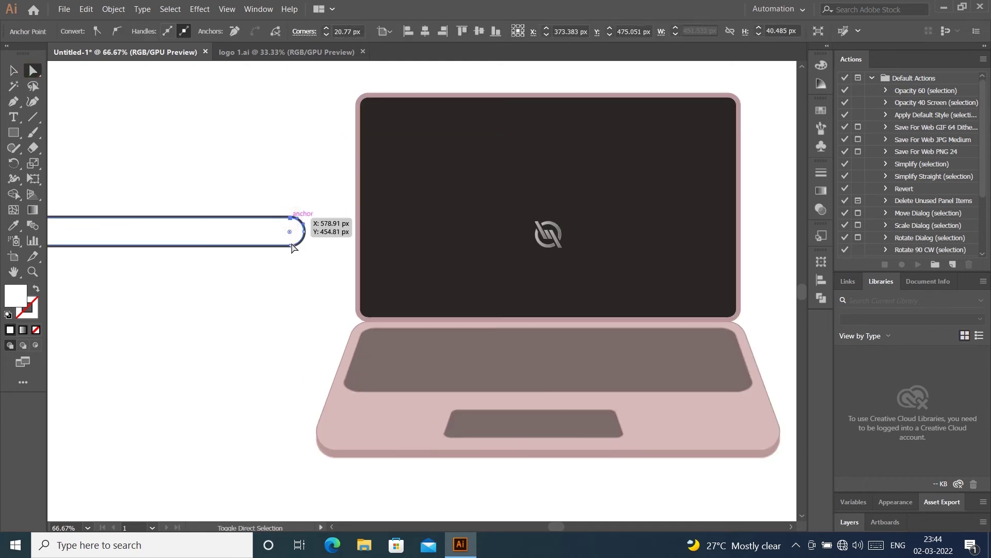
pyautogui.scroll(-1, 305, 237)
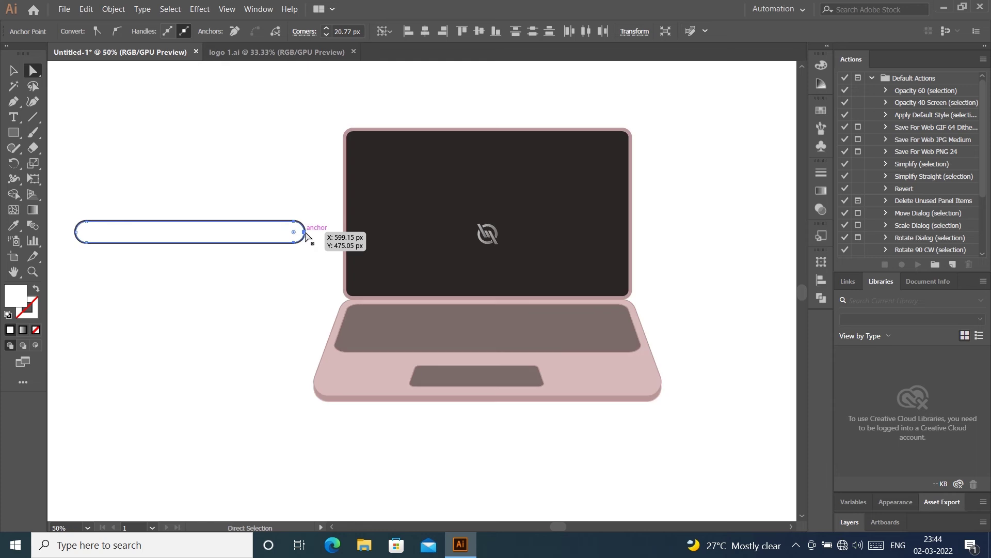
pyautogui.hotkey('shift', 'Left')
pyautogui.hotkey('shift', 'Left')
pyautogui.hotkey('shift', 'Left')
pyautogui.hotkey('shift', 'Left')
pyautogui.hotkey('shift', 'Left')
pyautogui.hotkey('shift', 'Left')
pyautogui.hotkey('shift', 'Left')
pyautogui.hotkey('shift', 'Left')
pyautogui.hotkey('shift', 'Left')
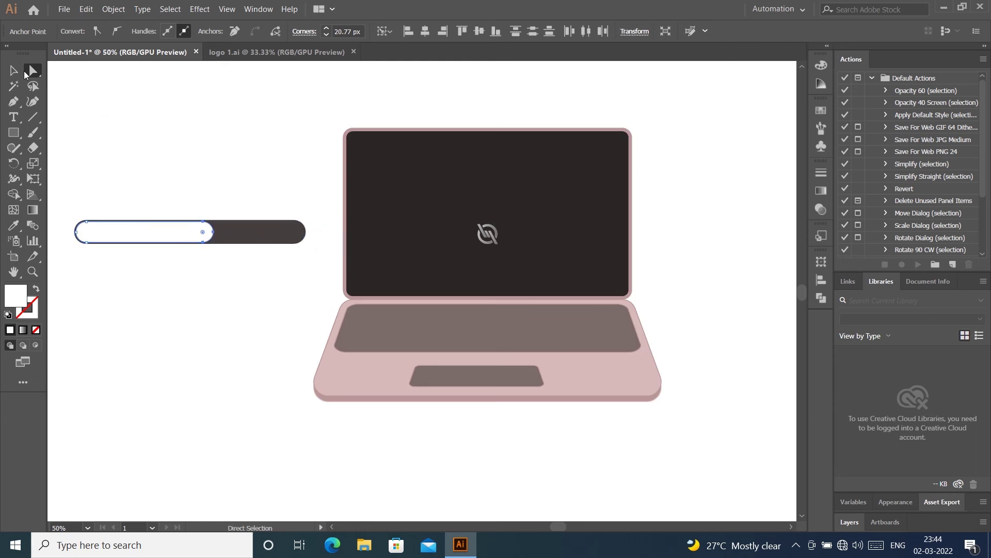
pyautogui.click(14, 70)
# Step: Group the two bars and place the group on the screen below the logo
pyautogui.click(174, 178)
pyautogui.rightClick(249, 239)
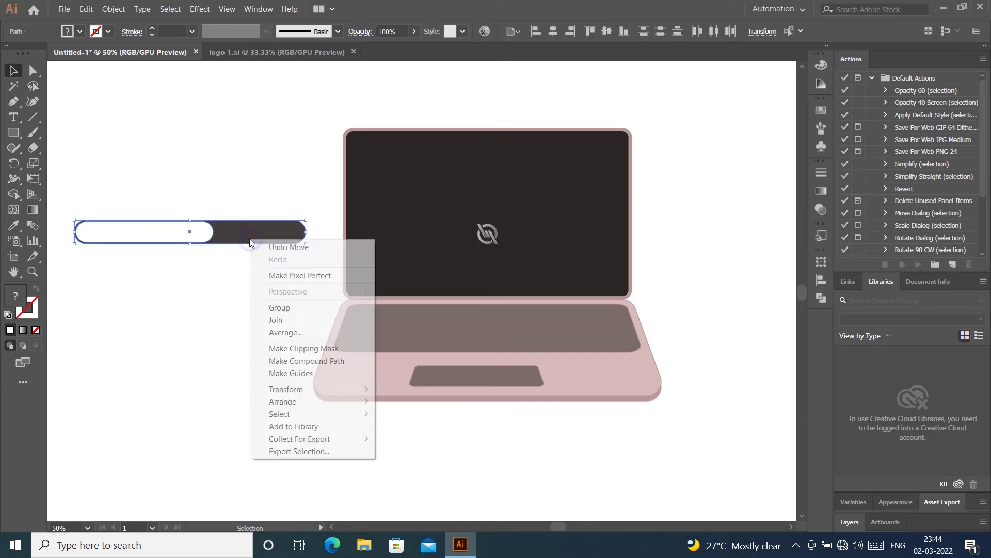
pyautogui.click(284, 309)
pyautogui.moveTo(309, 218); pyautogui.dragTo(309, 216)
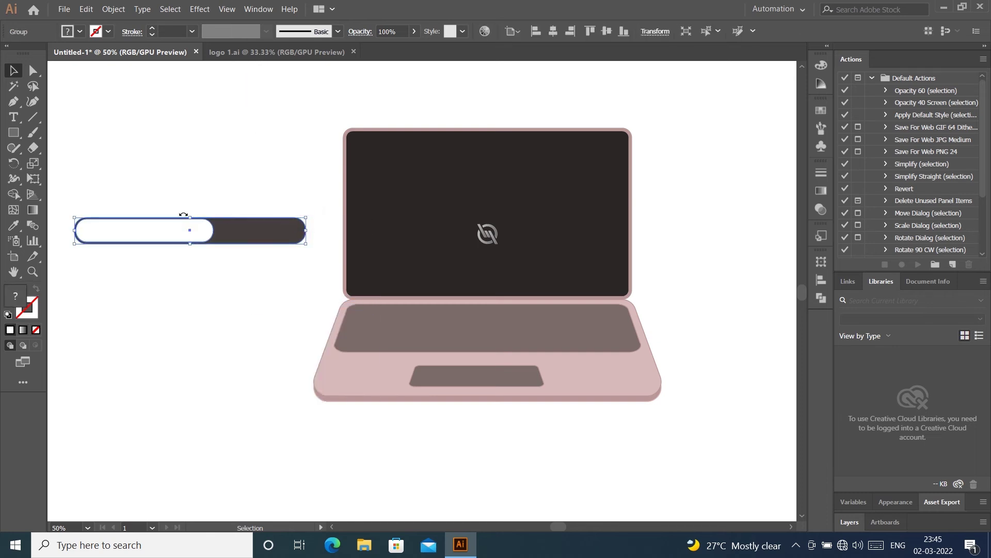
pyautogui.moveTo(190, 215); pyautogui.dragTo(190, 222)
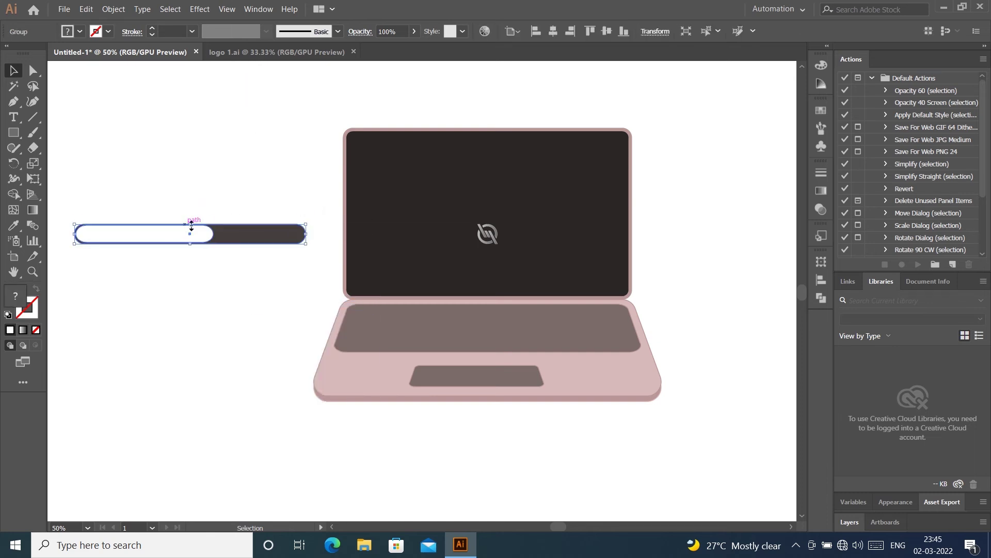
pyautogui.moveTo(308, 234)
pyautogui.mouseDown()
pyautogui.moveTo(198, 242)
pyautogui.moveTo(500, 265)
pyautogui.mouseUp()
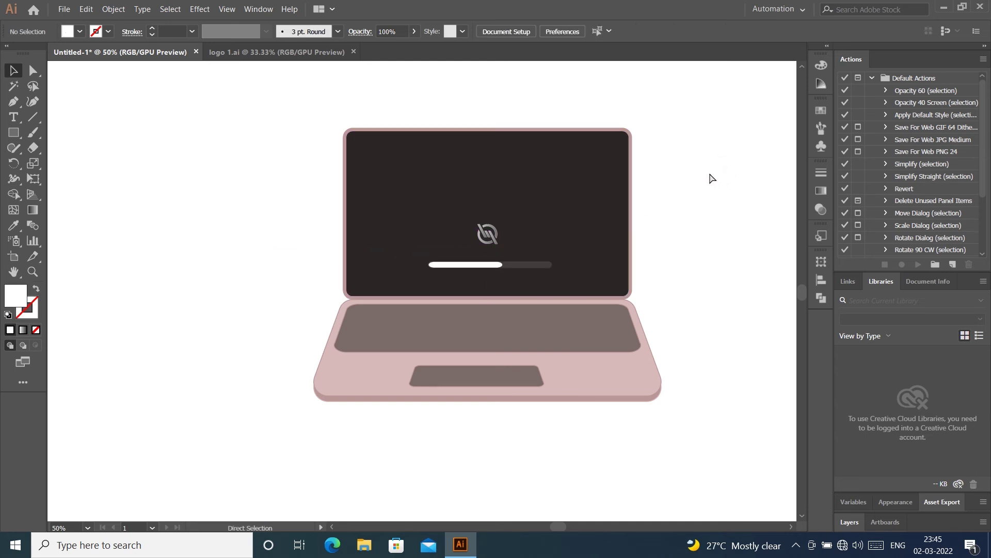
pyautogui.hotkey('ctrl', 'z')
pyautogui.hotkey('ctrl', 'z')
pyautogui.moveTo(281, 226)
pyautogui.mouseDown()
pyautogui.moveTo(184, 239)
pyautogui.moveTo(495, 283)
pyautogui.moveTo(503, 269)
pyautogui.mouseUp()
# Step: Reduce the progress bar's height to make it thinner
pyautogui.click(739, 188)
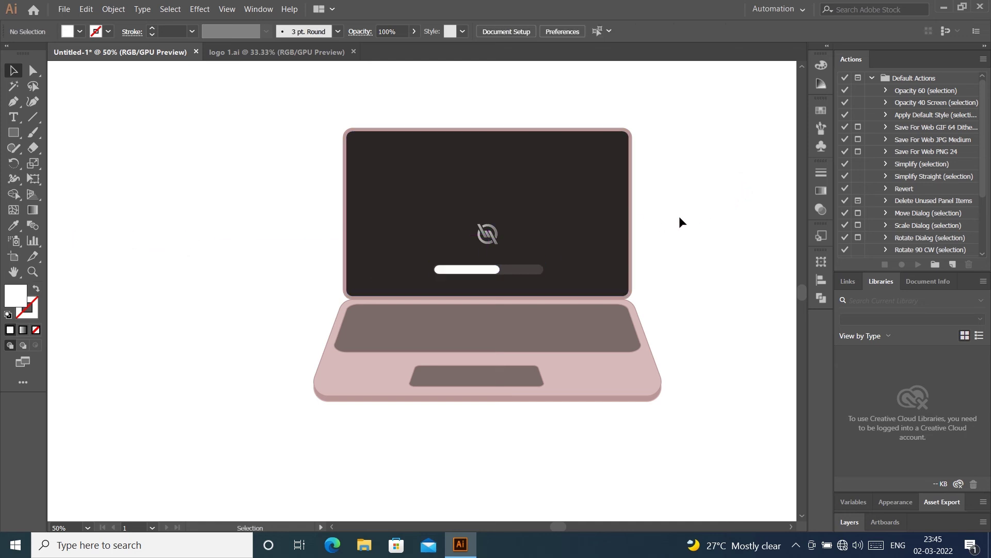
pyautogui.scroll(2, 500, 271)
pyautogui.click(498, 268)
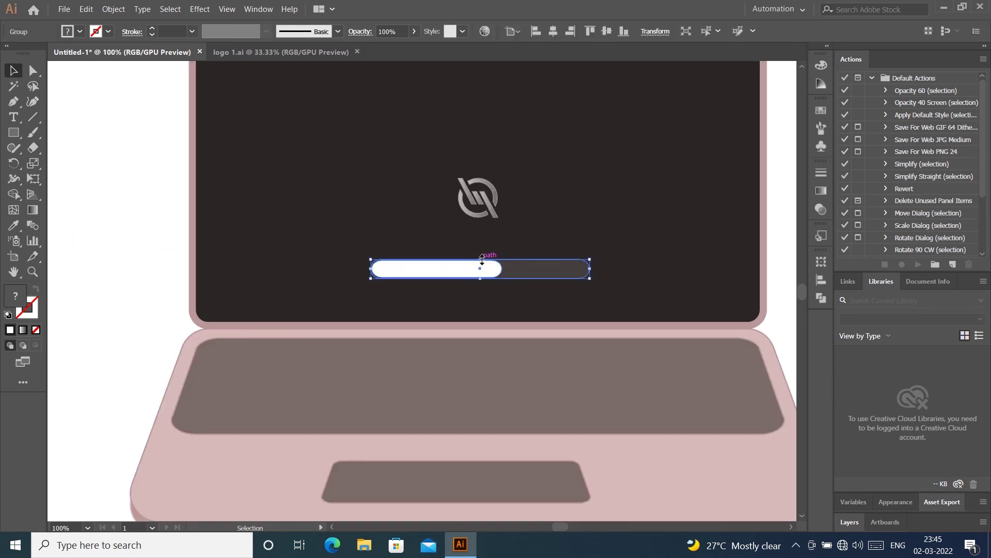
pyautogui.moveTo(482, 261); pyautogui.dragTo(479, 269)
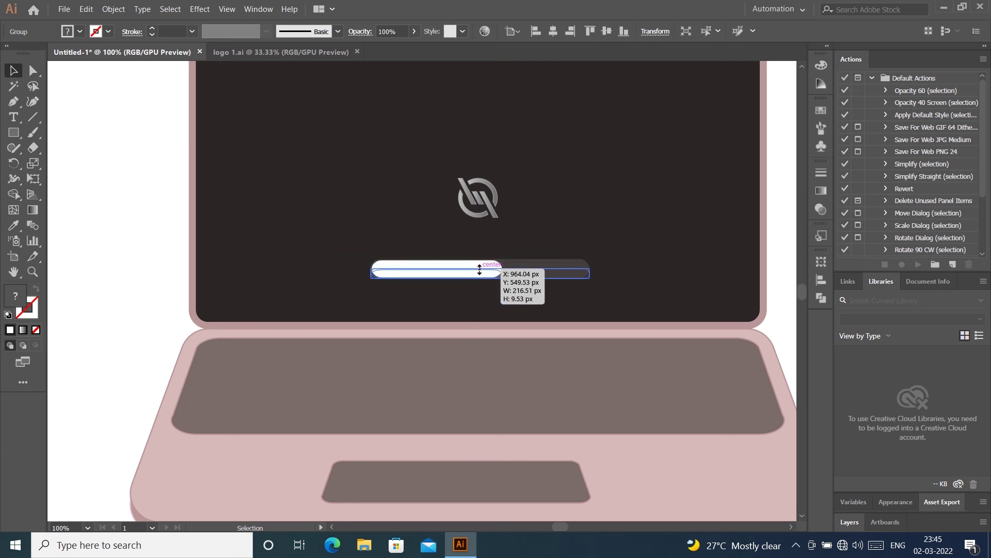
pyautogui.moveTo(479, 269); pyautogui.dragTo(481, 266)
pyautogui.click(780, 216)
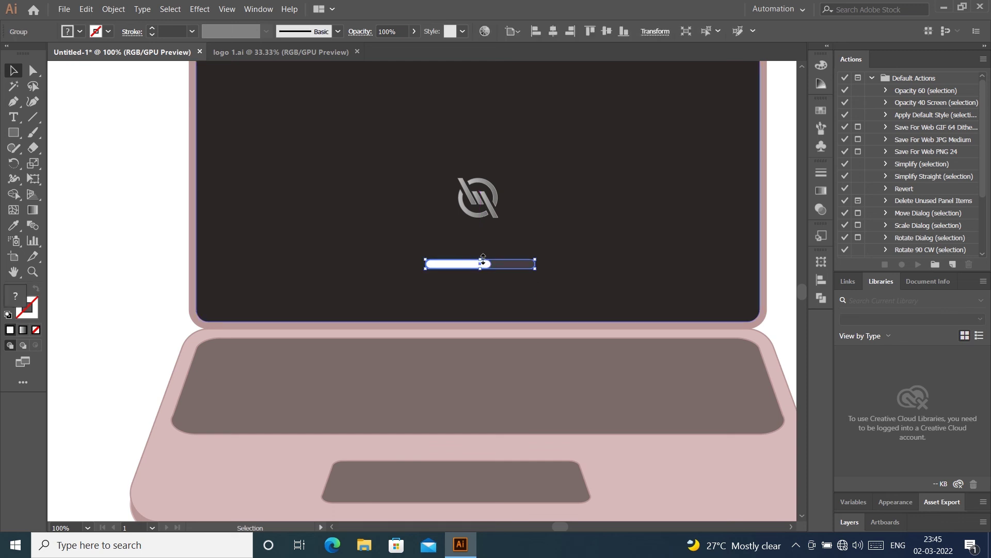
pyautogui.click(777, 233)
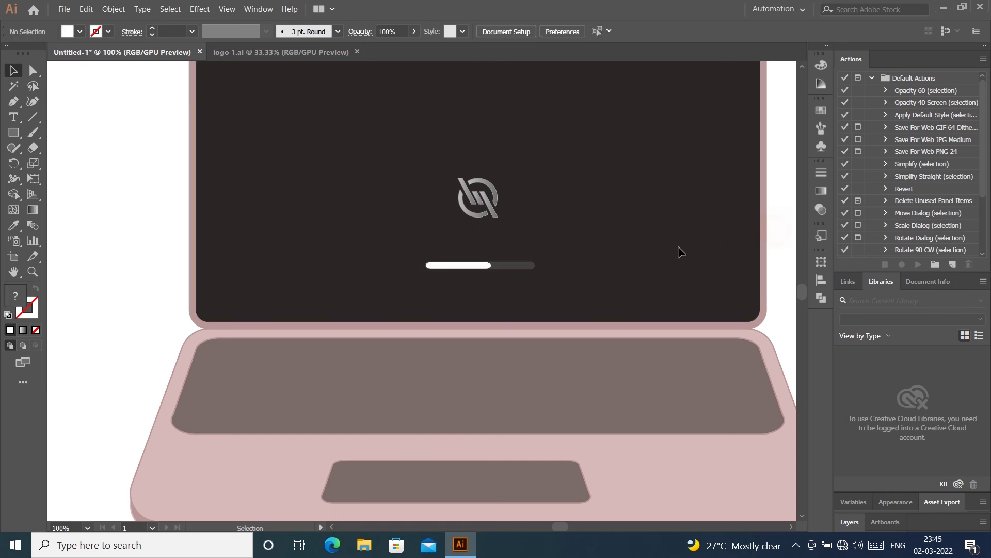
# Step: Scale the progress bar down to a shorter width beneath the logo
pyautogui.scroll(-1, 525, 264)
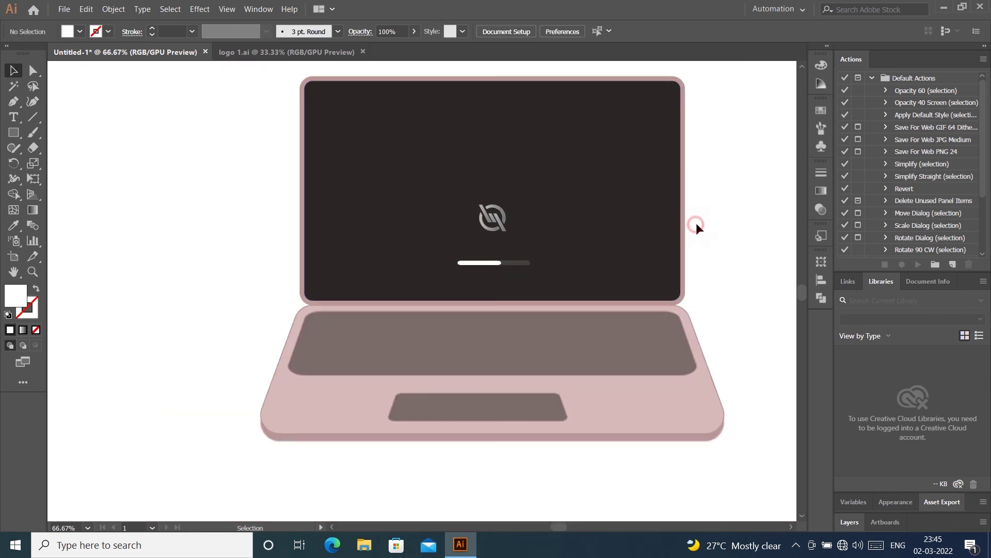
pyautogui.click(493, 264)
pyautogui.keyDown('shift'); pyautogui.click(533, 257); pyautogui.keyUp('shift')
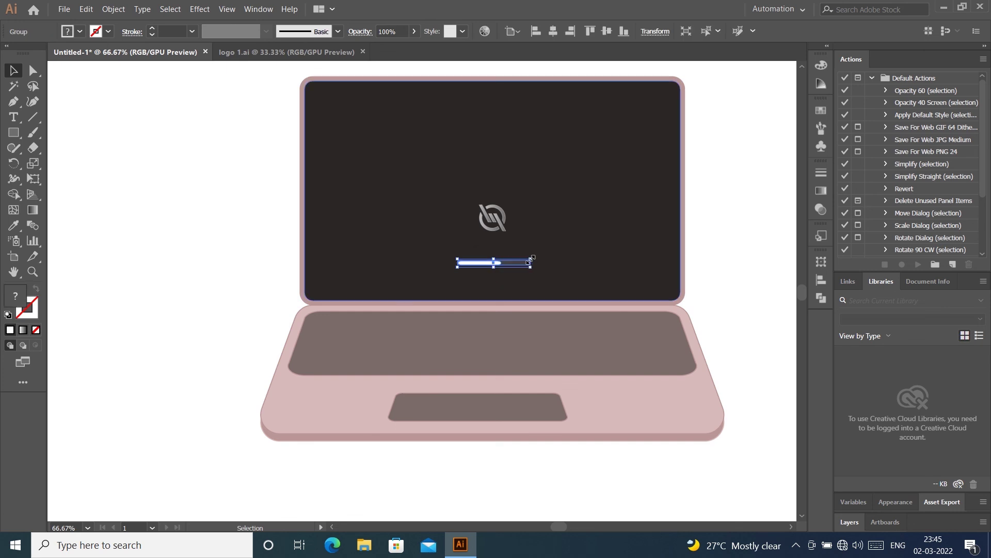
pyautogui.moveTo(532, 257); pyautogui.dragTo(520, 263)
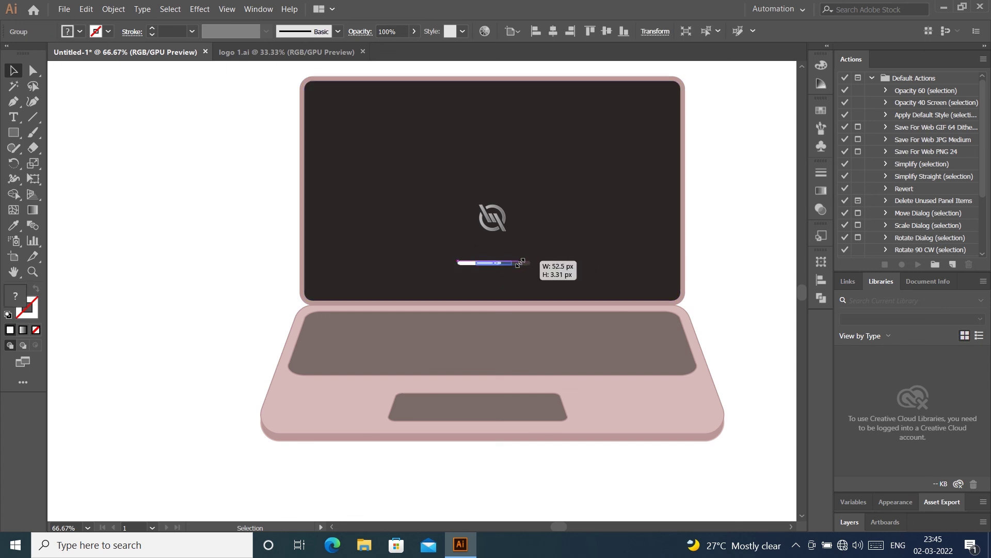
pyautogui.moveTo(520, 262); pyautogui.dragTo(514, 263)
pyautogui.click(726, 221)
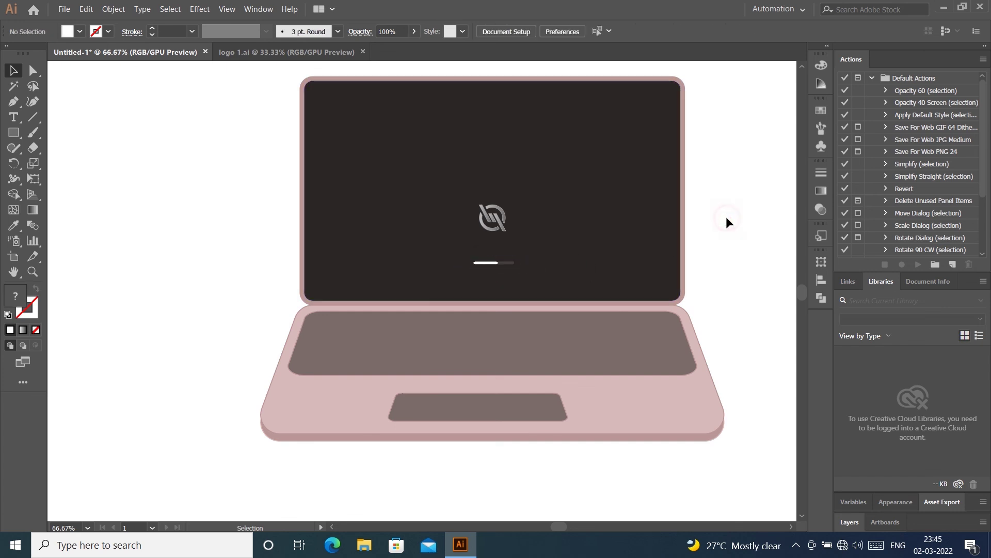
pyautogui.scroll(-2, 671, 232)
pyautogui.scroll(2, 626, 244)
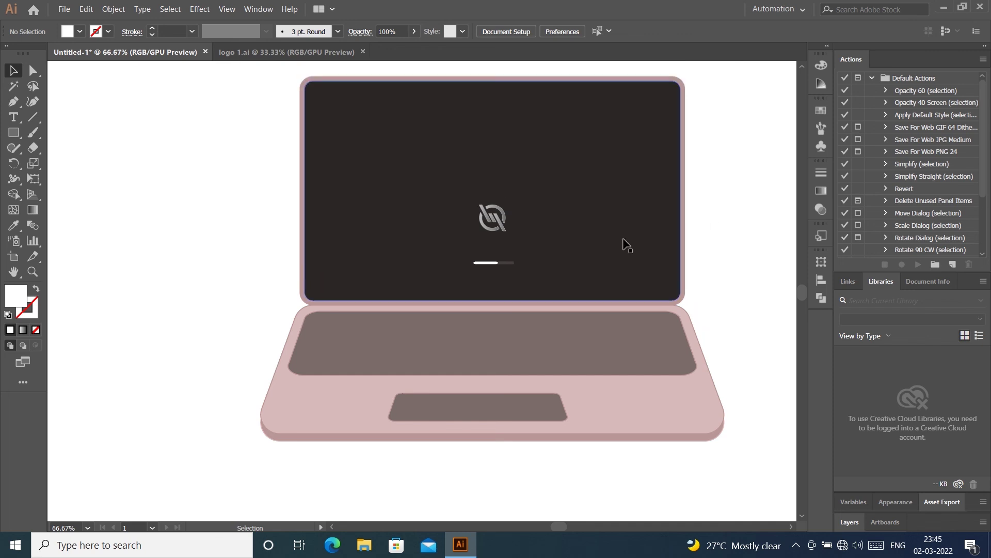